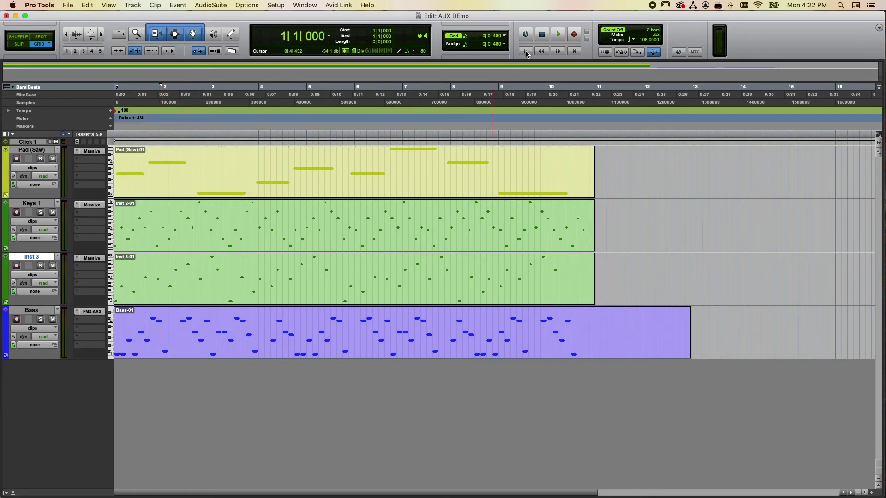
- Play the session, then audition Keys 1 and Inst 3 soloed together and unsolo them
left_click(560, 36)
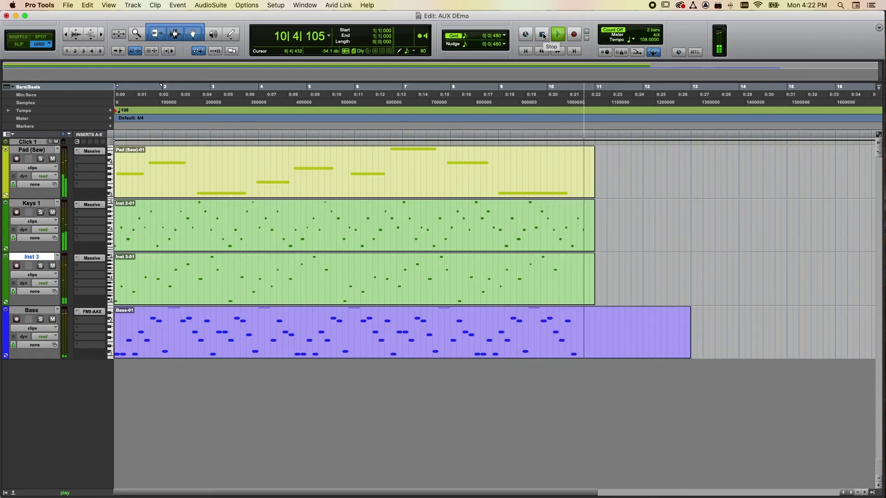
left_click(543, 35)
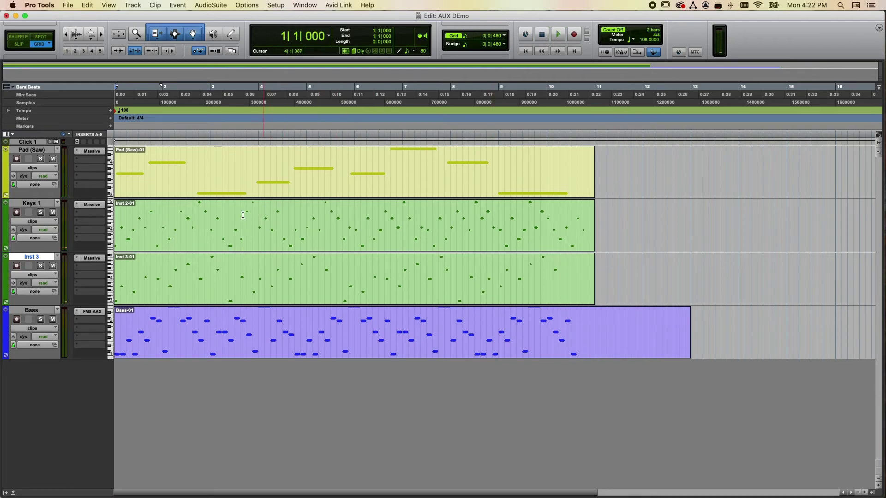
left_click(41, 212)
left_click(41, 265)
left_click(559, 35)
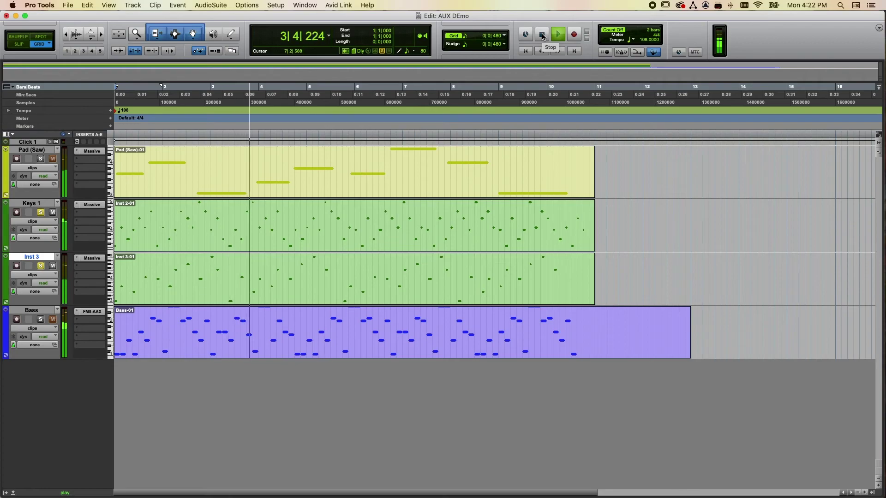
left_click(542, 36)
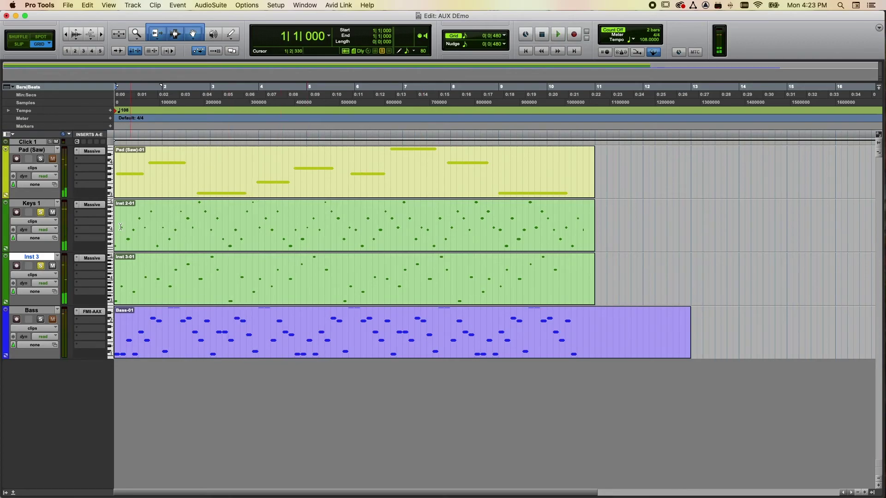
left_click(41, 265)
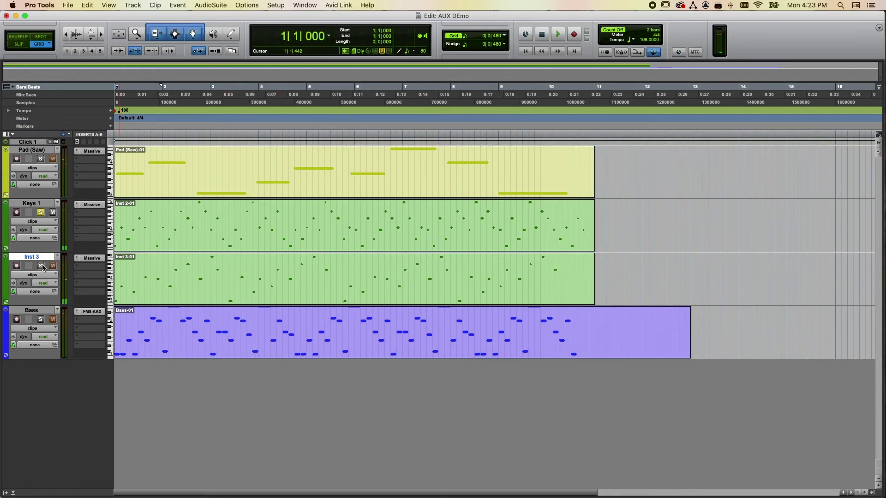
left_click(41, 212)
- Insert Mod Delay III (multichannel, Delay) on a Keys 1 insert slot
left_click(97, 215)
mouse_move(96, 215)
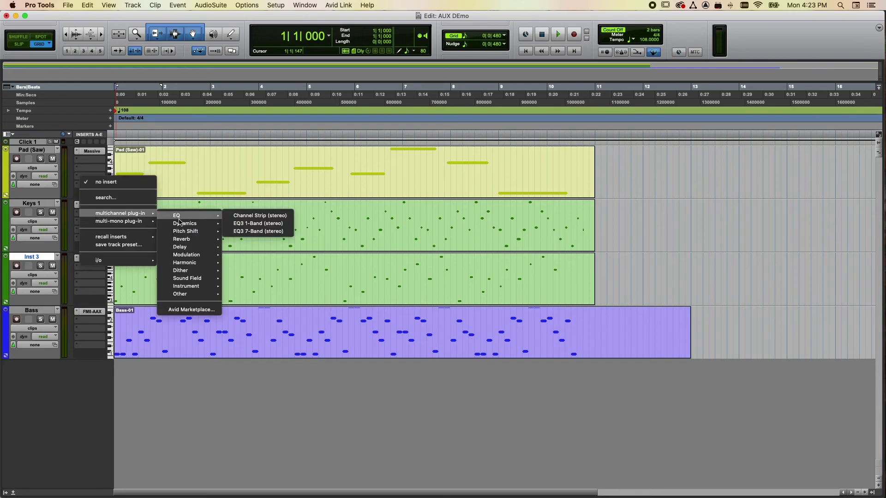
mouse_move(186, 249)
left_click(238, 250)
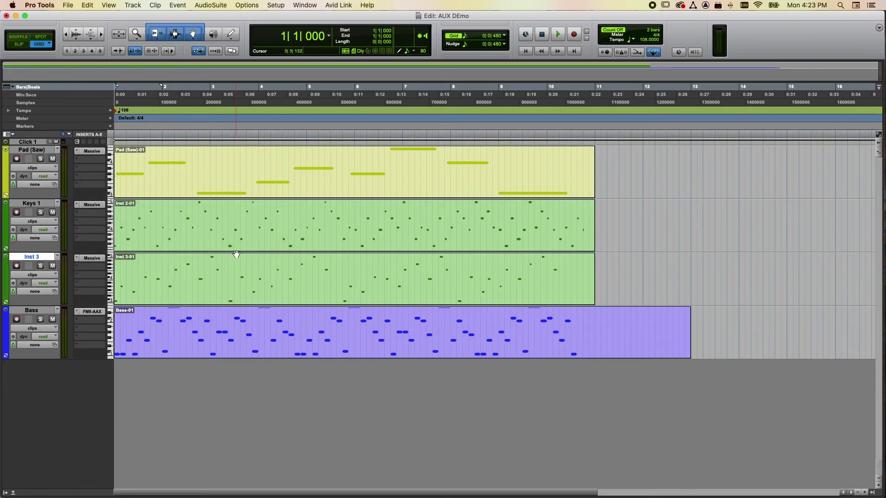
left_click_drag(294, 48, 334, 193)
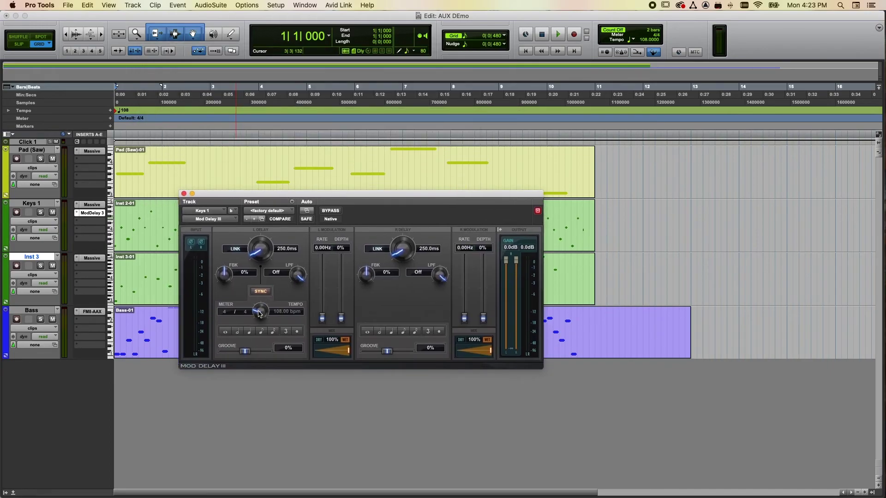
- Sync delays to eighth and quarter notes, set wet mix 66%/81% and feedback 57%/58%
left_click(262, 332)
left_click(391, 332)
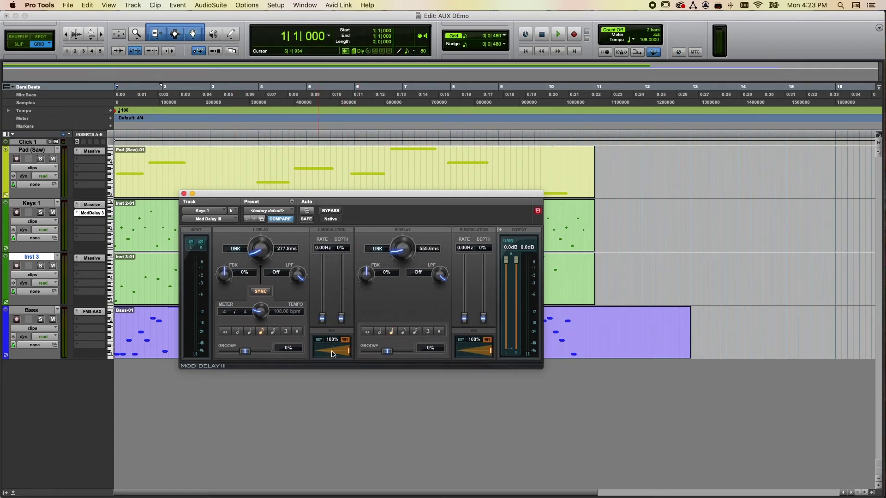
left_click_drag(349, 351, 337, 351)
left_click_drag(490, 353, 484, 353)
left_click_drag(226, 275, 231, 250)
left_click_drag(367, 276, 365, 257)
- Audition the Keys 1 delay during playback and move the plug-in window aside
key("space")
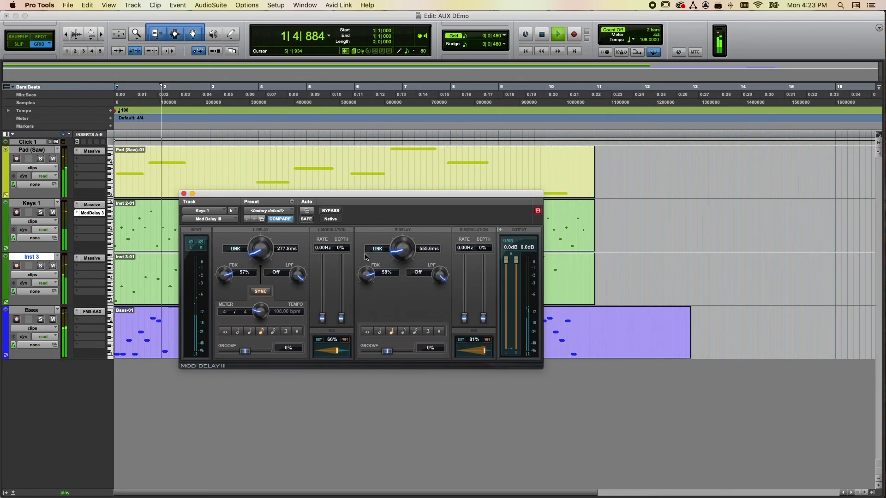
left_click(543, 36)
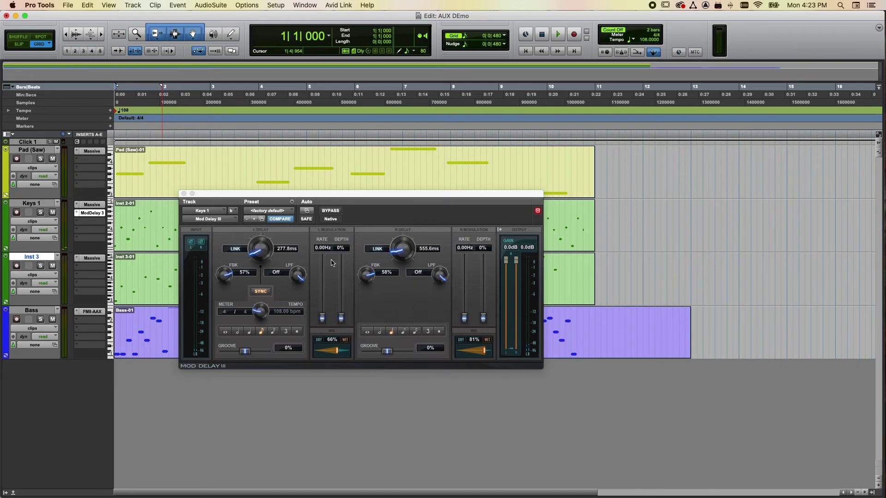
left_click_drag(294, 198, 380, 166)
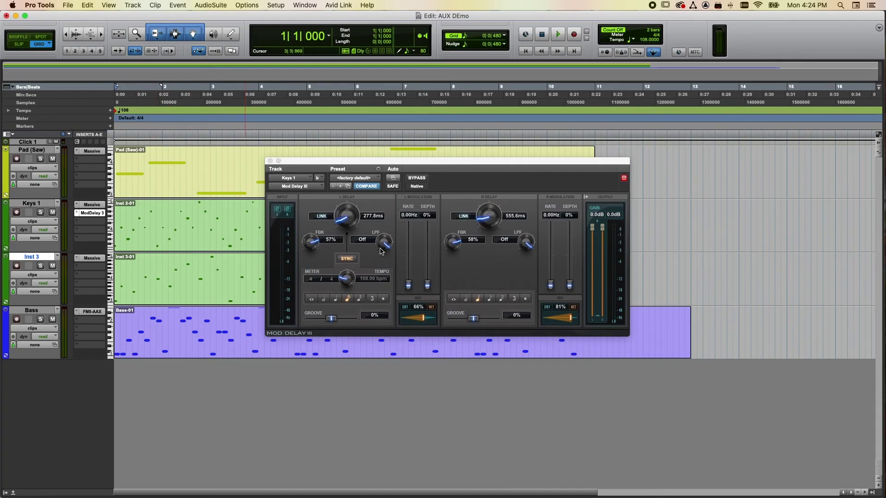
- Insert a default Mod Delay III (250 ms delays) on an Inst 3 insert slot
left_click(270, 161)
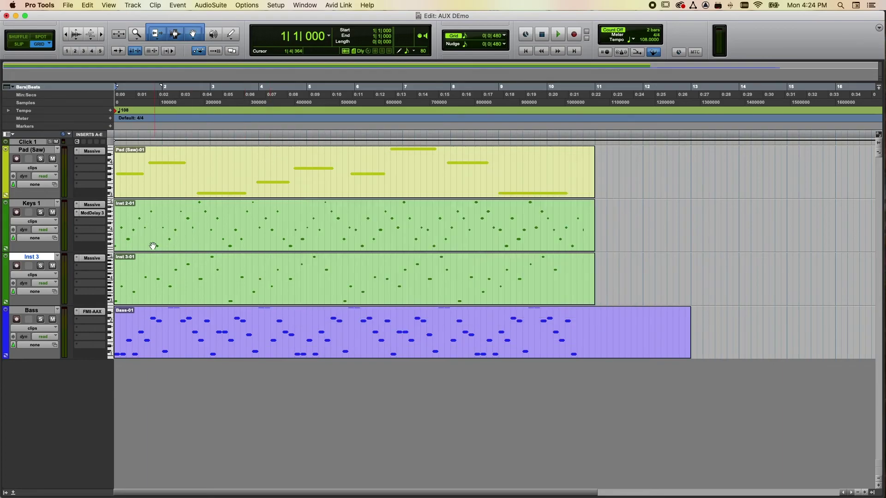
left_click(96, 267)
mouse_move(122, 266)
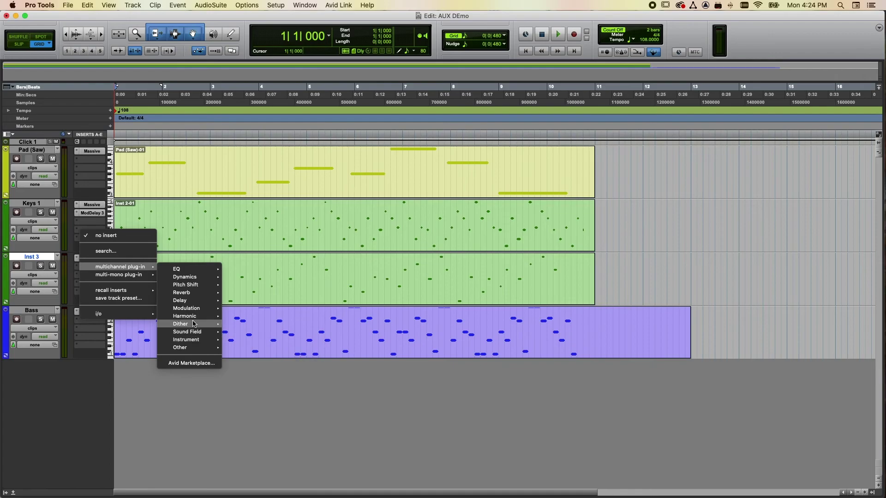
mouse_move(203, 300)
left_click(239, 304)
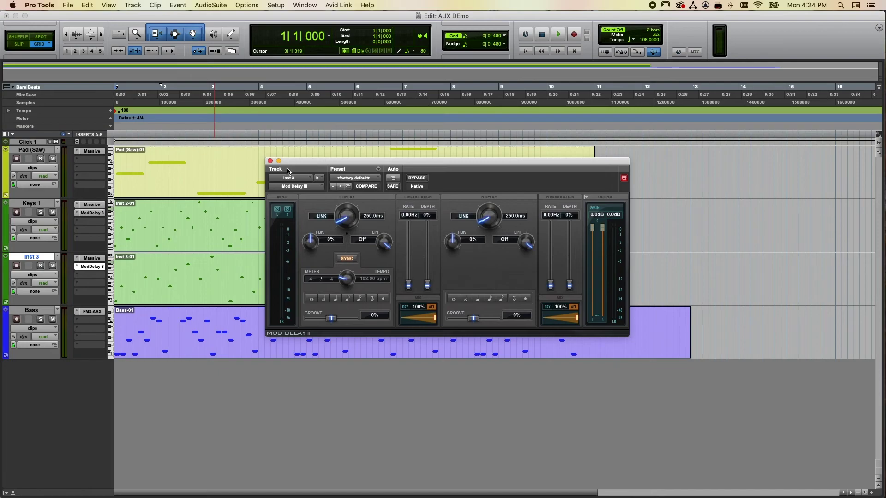
left_click(270, 161)
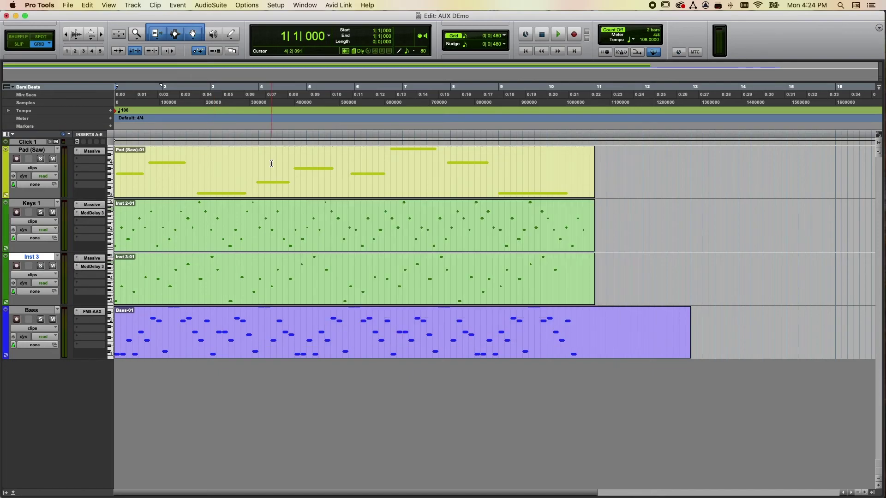
- Set Inst 3's Mod Delay III insert to 'no insert' to remove it
left_click(93, 267)
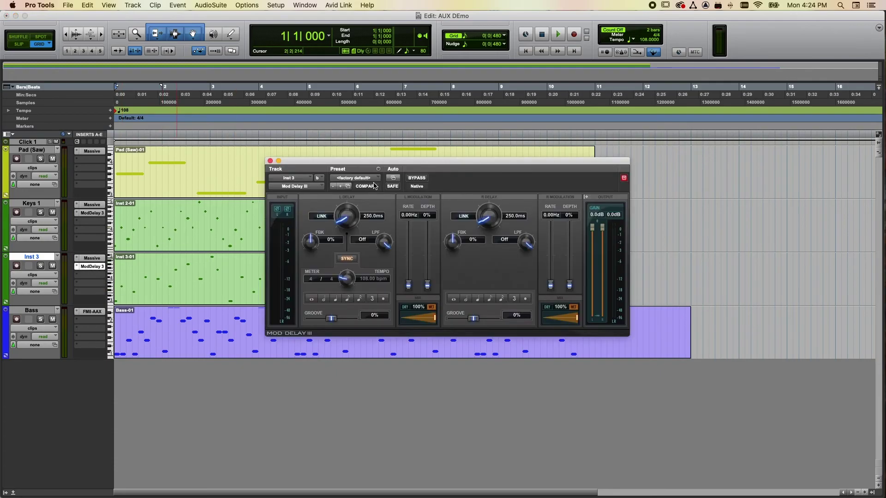
left_click(320, 188)
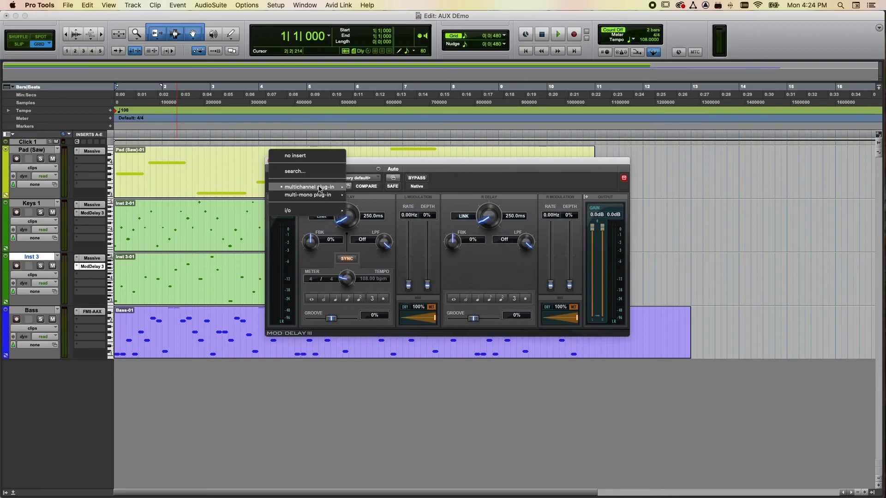
left_click(306, 159)
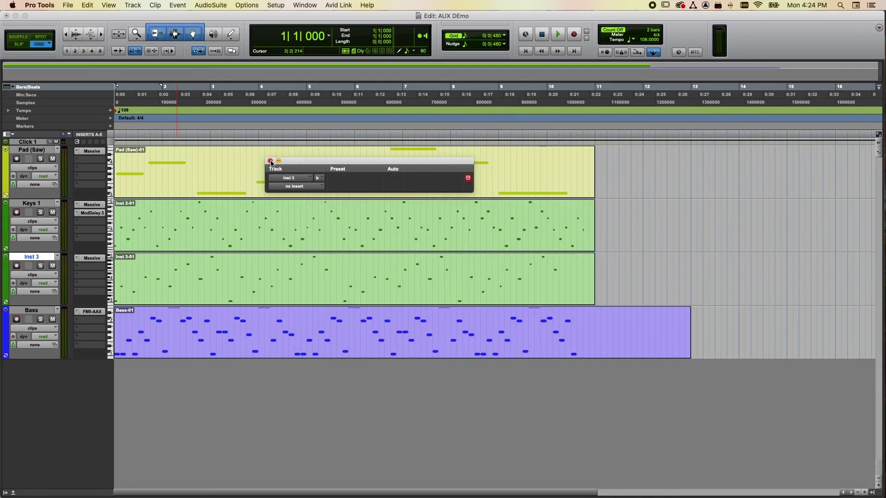
left_click(270, 161)
- Remove Keys 1's Mod Delay III insert the same way, then start playback
left_click(101, 216)
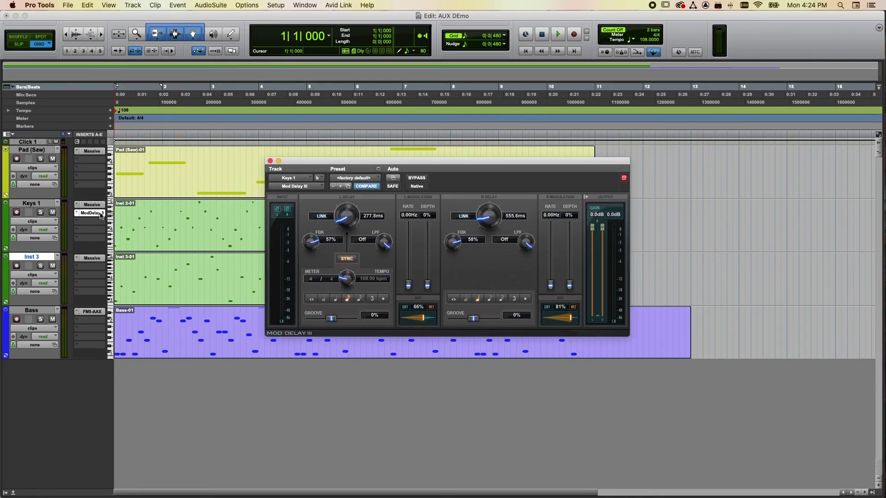
left_click(323, 188)
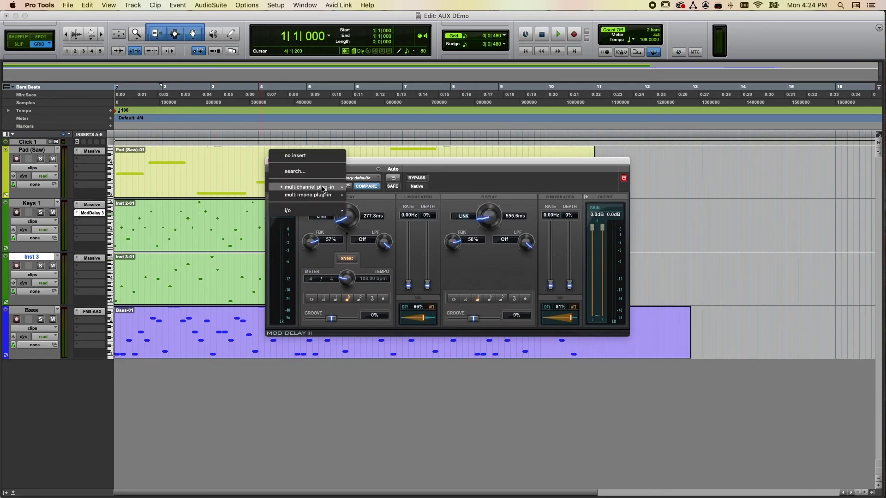
left_click(298, 156)
left_click(271, 161)
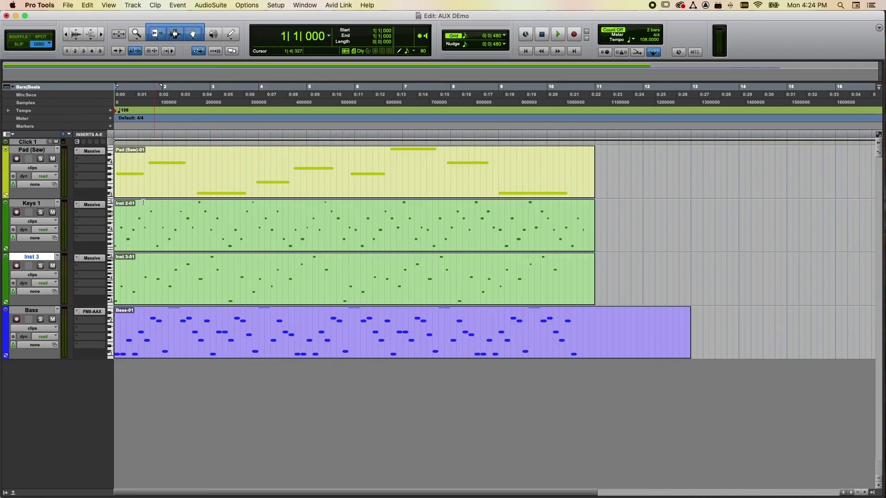
left_click(558, 35)
- Create a new stereo Aux Input track, Aux 1, and drag it below Bass
left_click(134, 7)
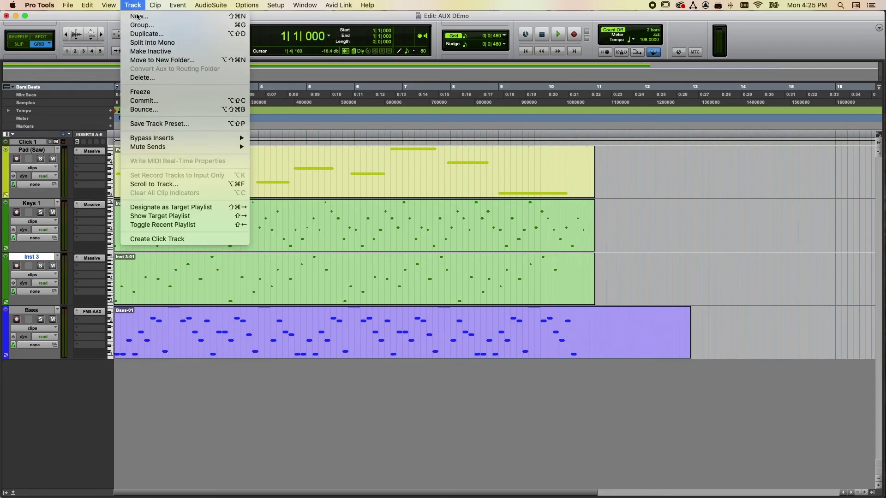
left_click(139, 16)
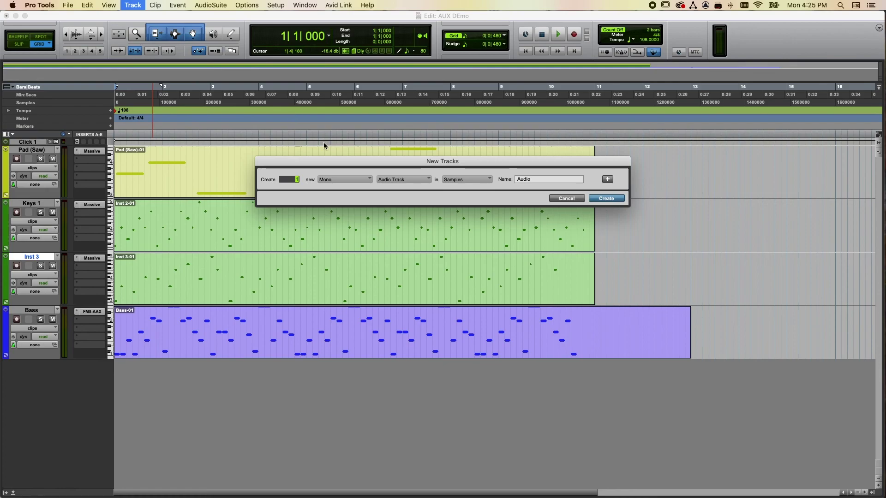
left_click(349, 180)
left_click(342, 190)
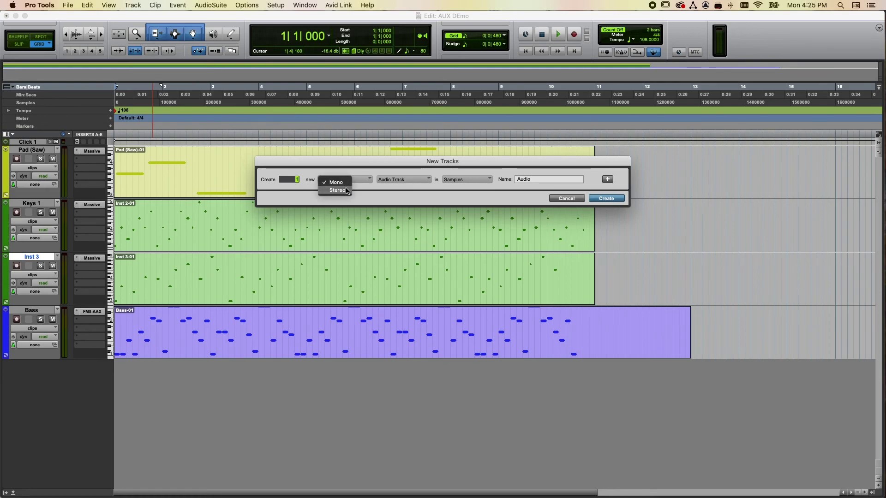
left_click(401, 181)
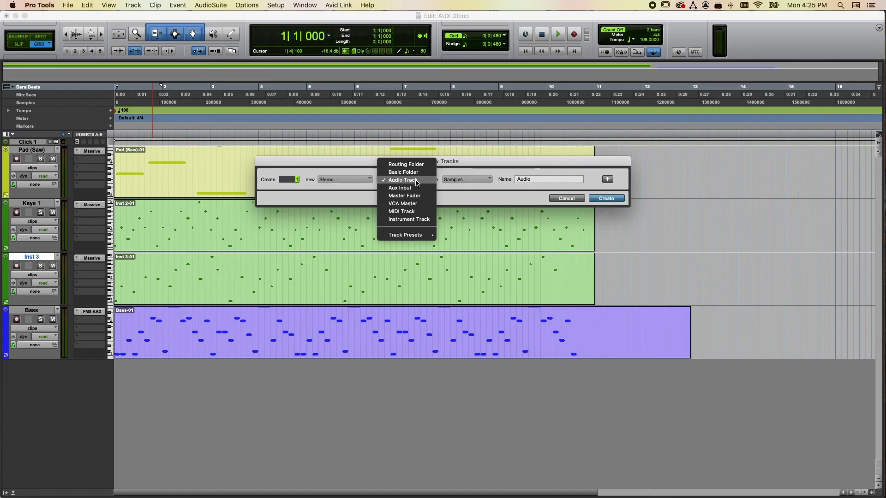
left_click(412, 188)
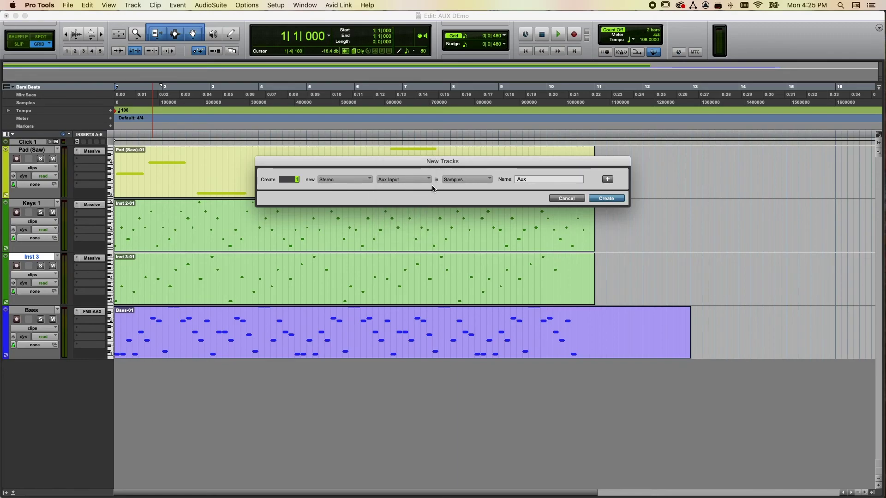
left_click(607, 199)
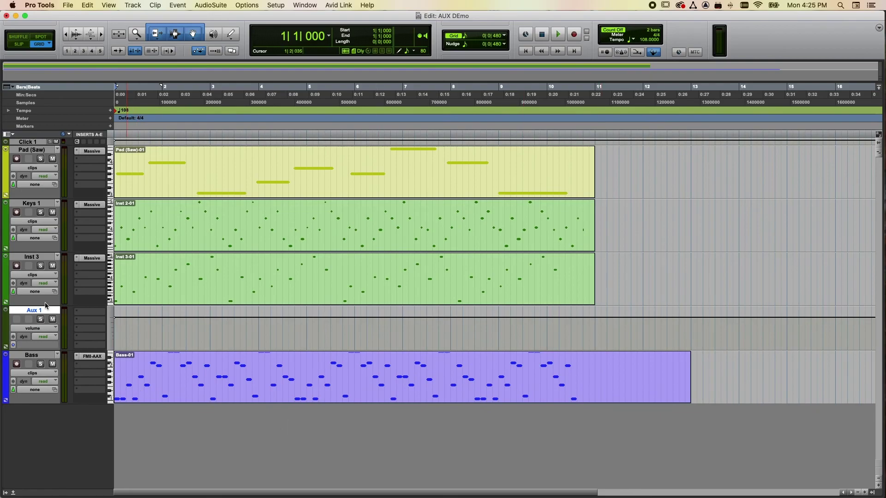
left_click_drag(47, 312, 39, 405)
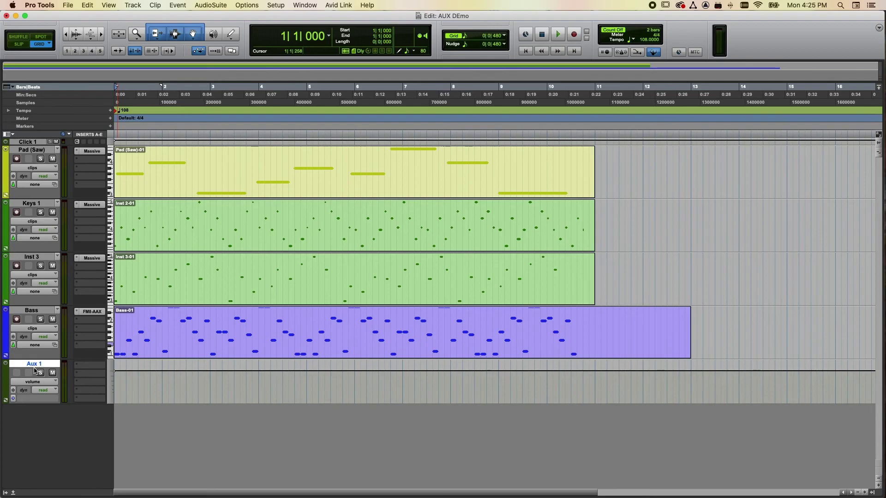
- Insert Mod Delay III on Aux 1's first insert slot
left_click(97, 368)
mouse_move(97, 368)
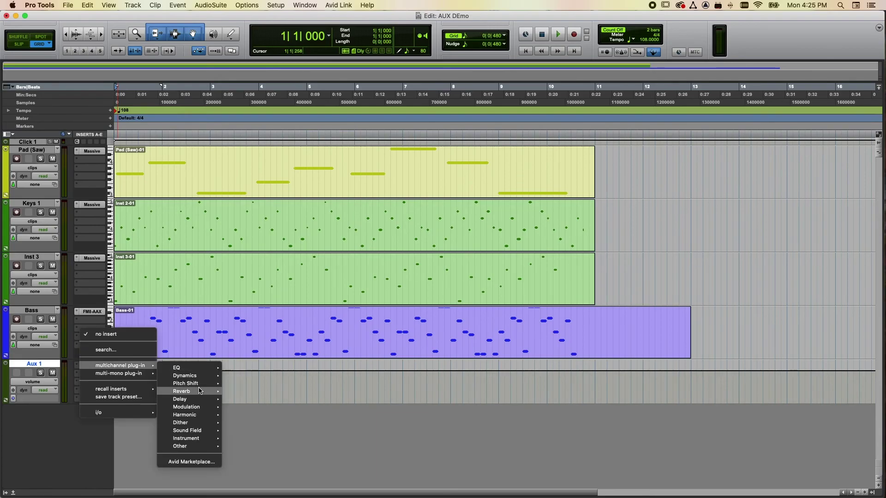
mouse_move(200, 399)
left_click(258, 401)
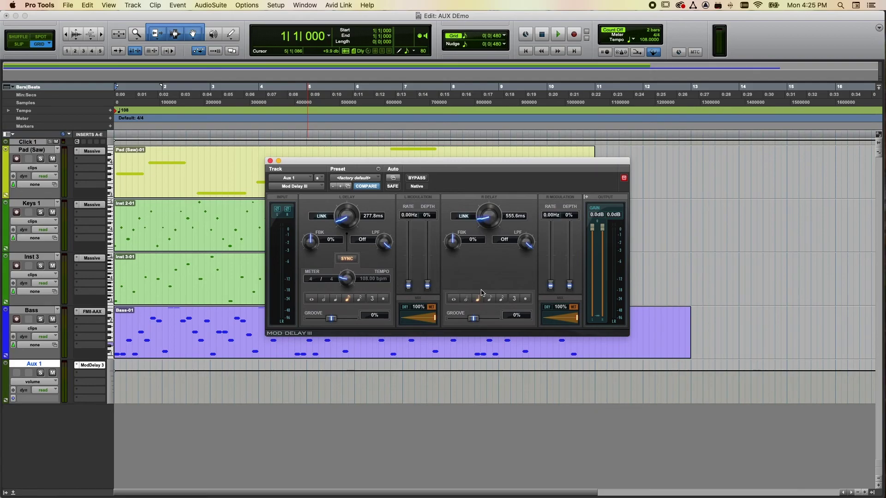
- Set left feedback to 68% and right feedback to 55%, audition briefly, and close
left_click_drag(312, 243, 314, 223)
left_click_drag(457, 242, 457, 223)
left_click_drag(316, 243, 317, 239)
key("space")
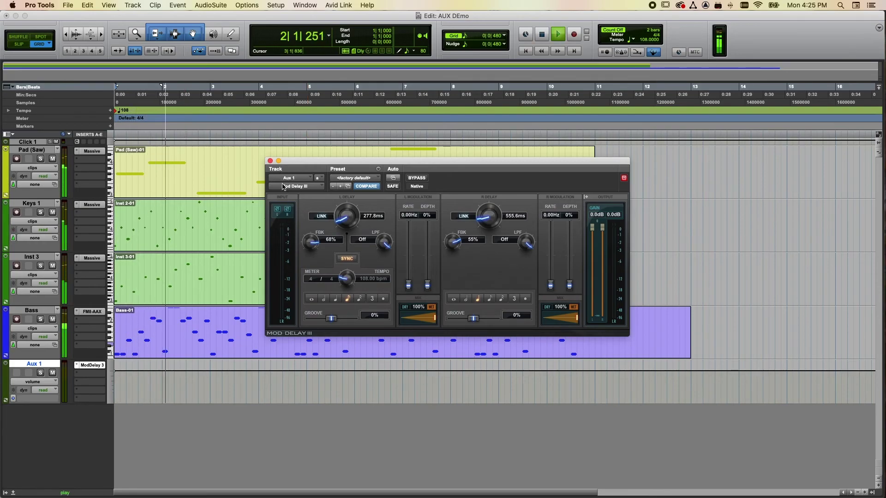
key("space")
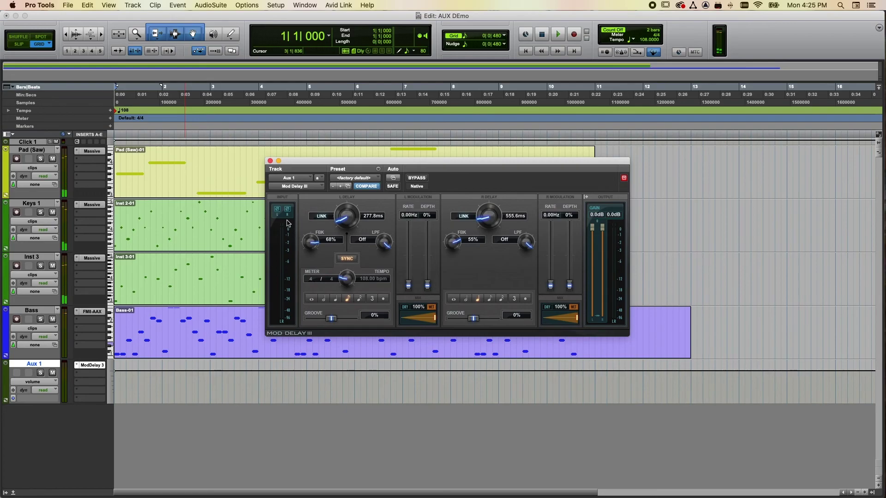
left_click(270, 161)
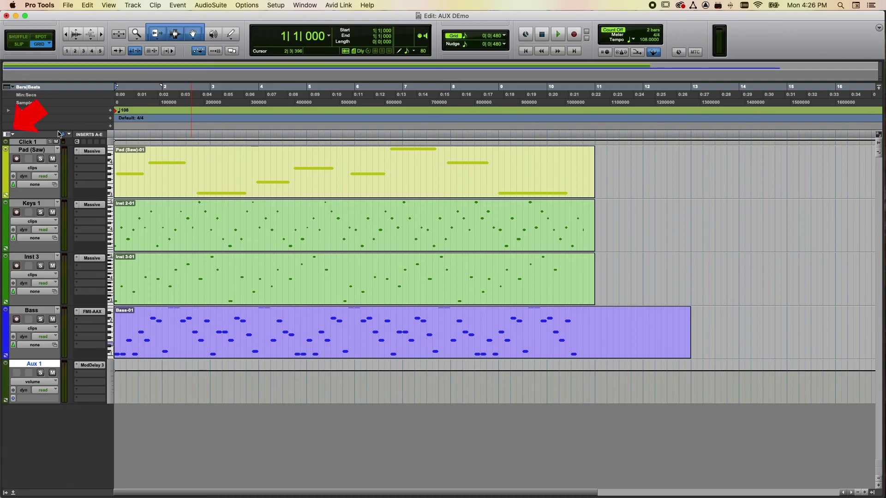
- Show the Sends A-E column and route Keys 1's send a to Bus 1-2
left_click(10, 134)
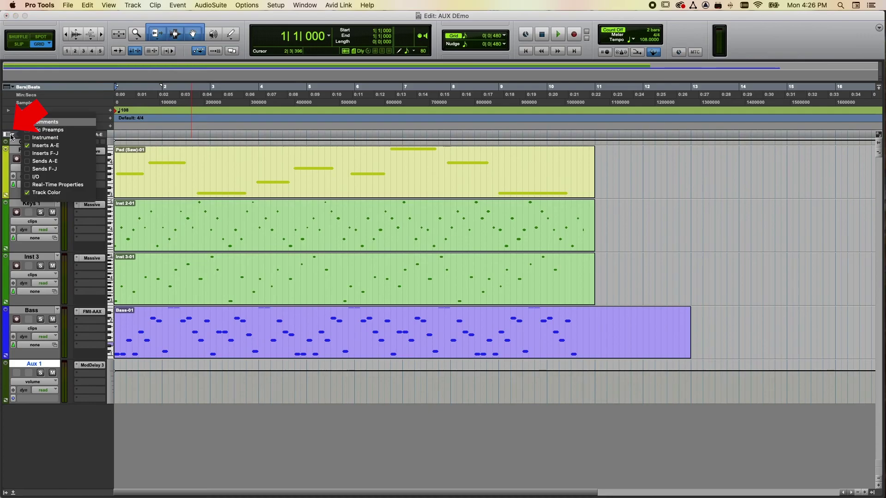
left_click(28, 163)
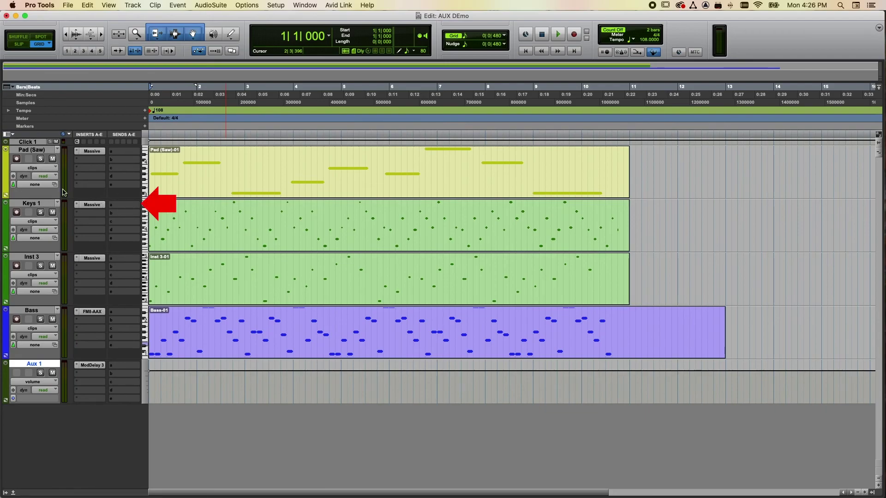
left_click(129, 207)
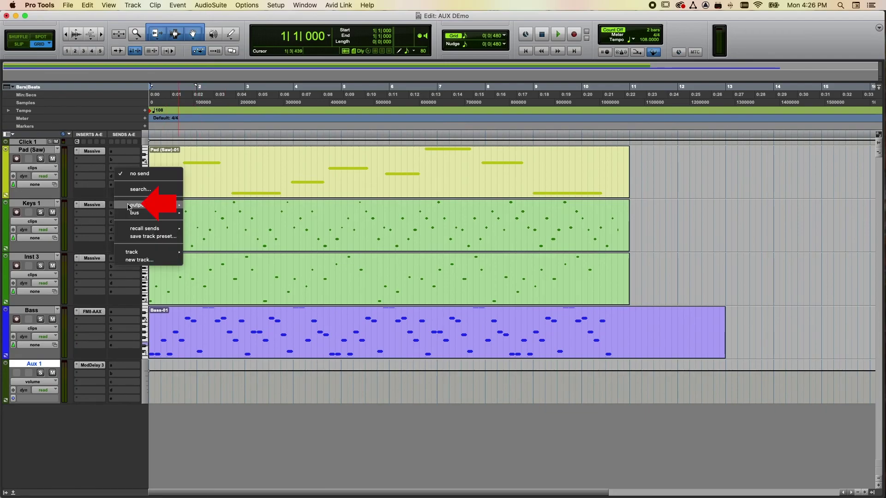
mouse_move(144, 208)
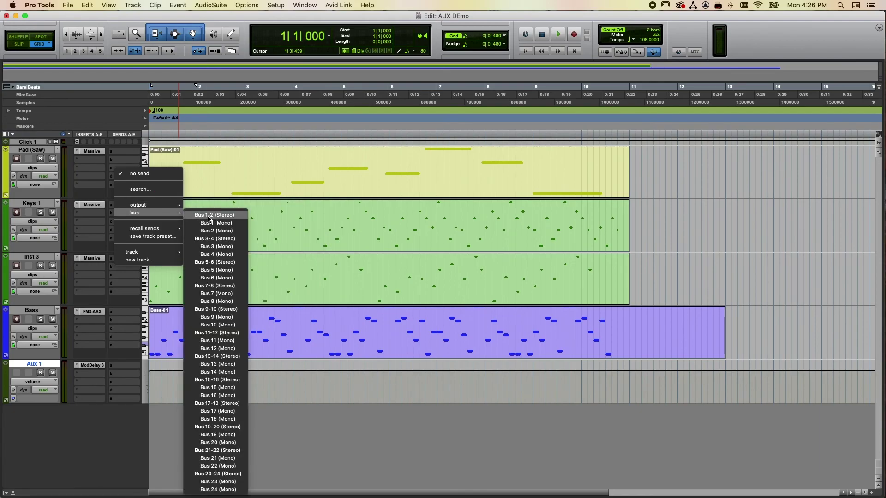
left_click(209, 216)
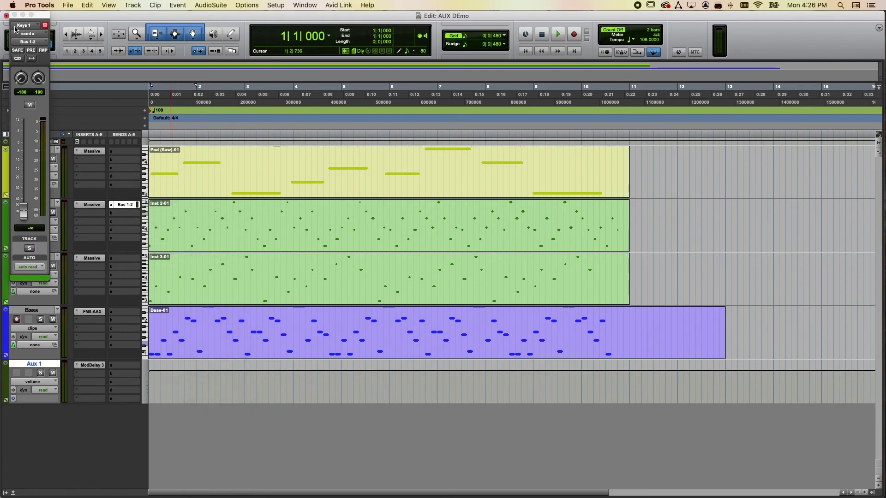
left_click(14, 16)
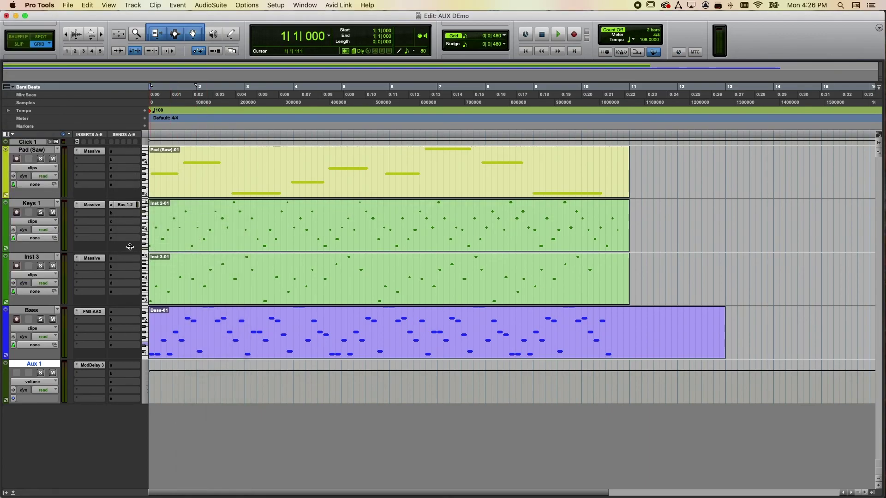
left_click(126, 205)
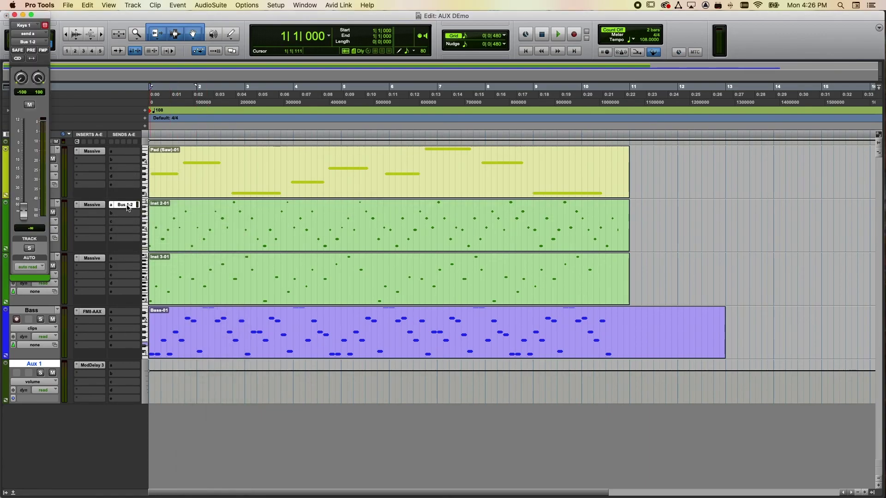
left_click(14, 15)
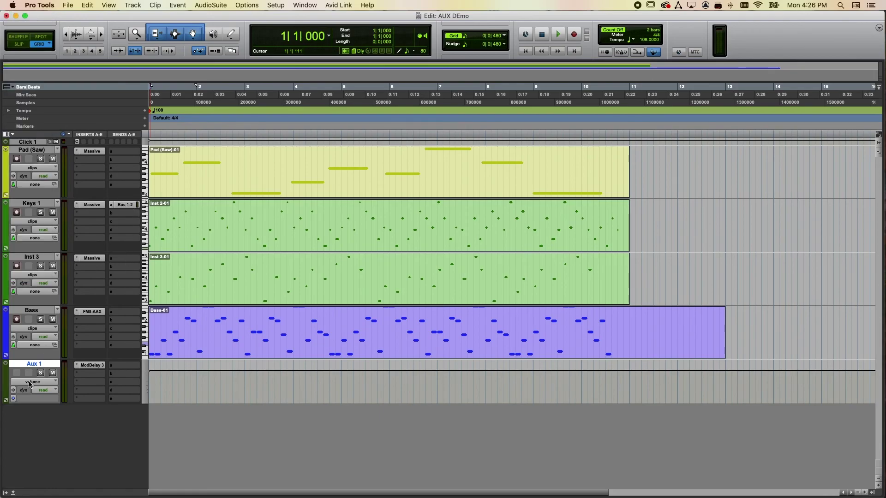
- Route Inst 3's send a to Bus 1-2 (Stereo) as well
left_click(127, 260)
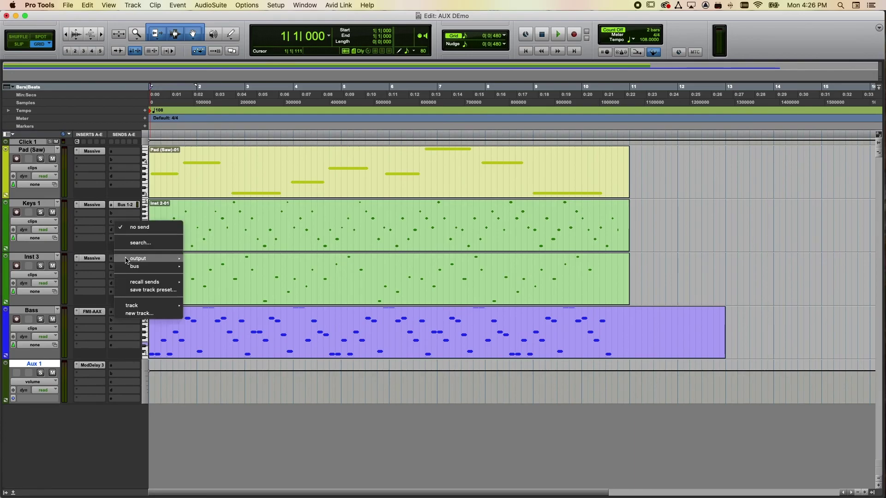
mouse_move(130, 268)
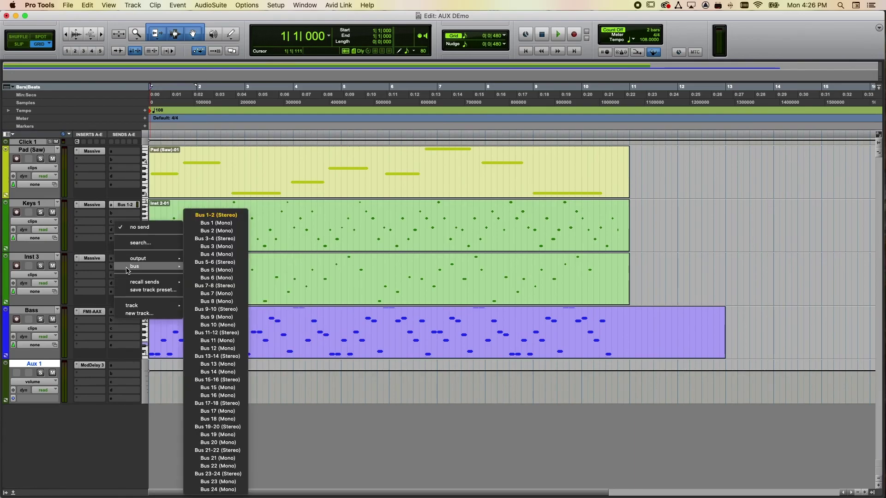
left_click(225, 215)
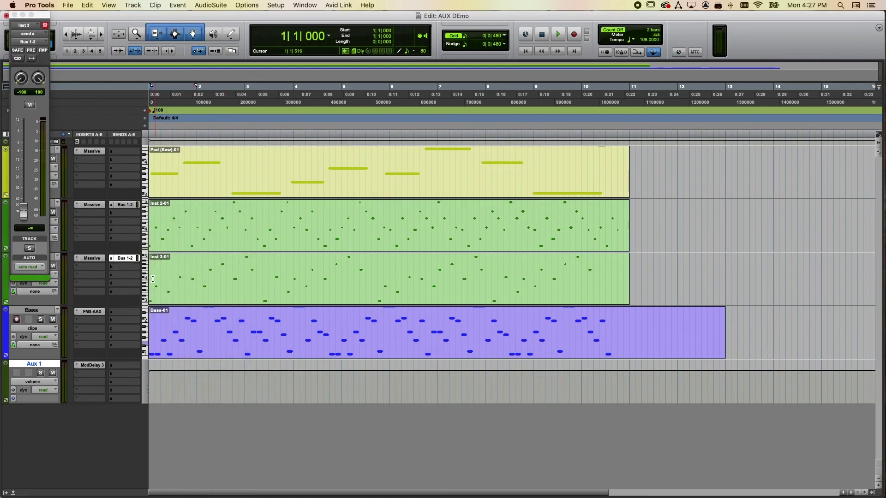
left_click(152, 222)
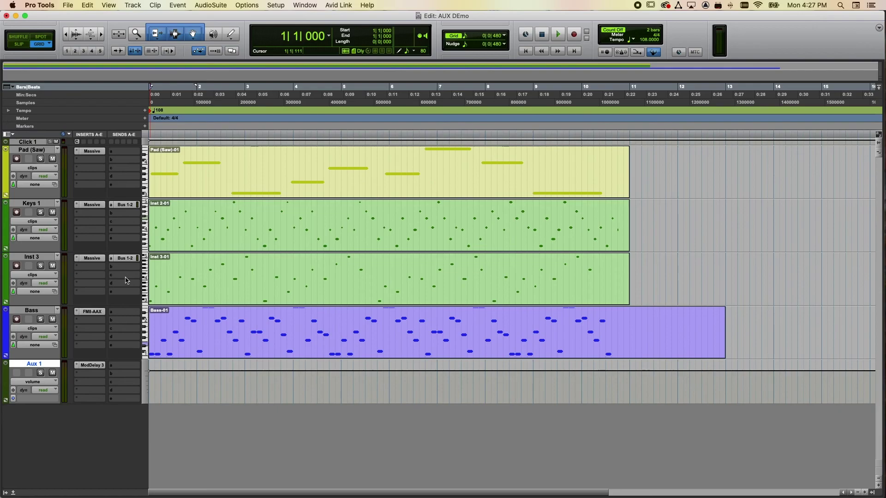
- Show the I/O column in the Edit window
left_click(9, 135)
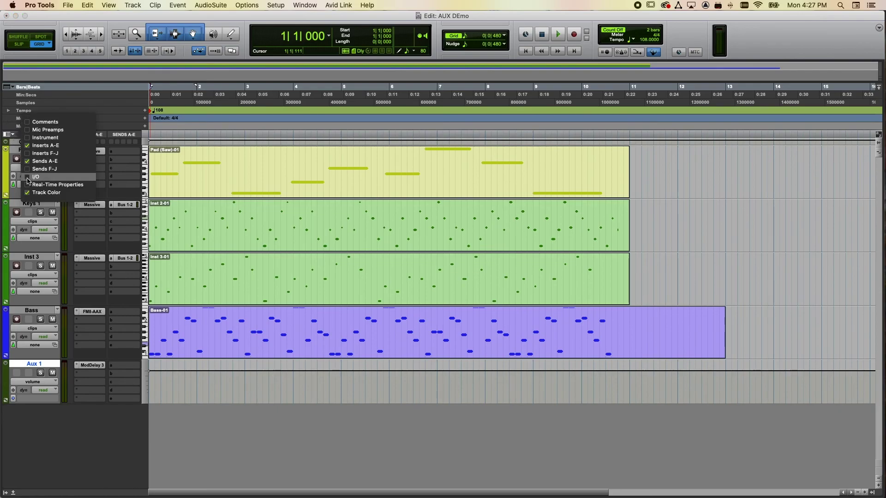
left_click(27, 178)
left_click(151, 433)
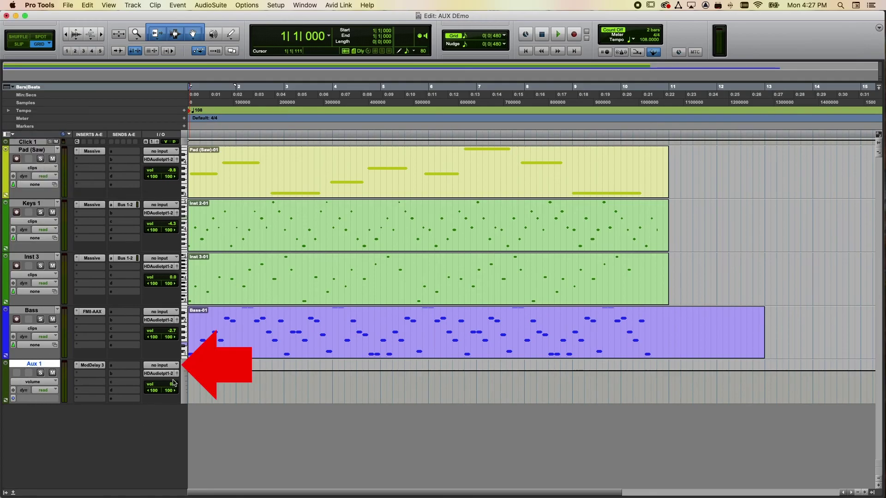
- Set Aux 1's input to Bus 1-2 (Stereo) and solo Keys 1 and Inst 3
left_click(165, 367)
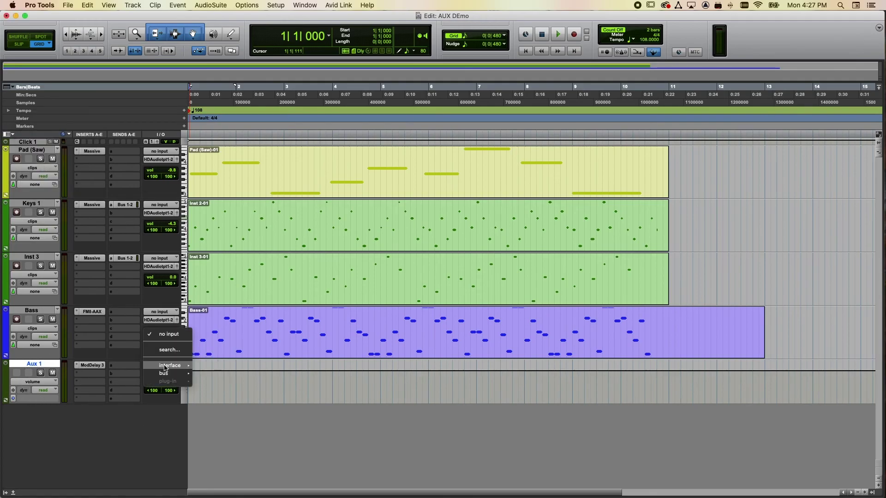
mouse_move(172, 373)
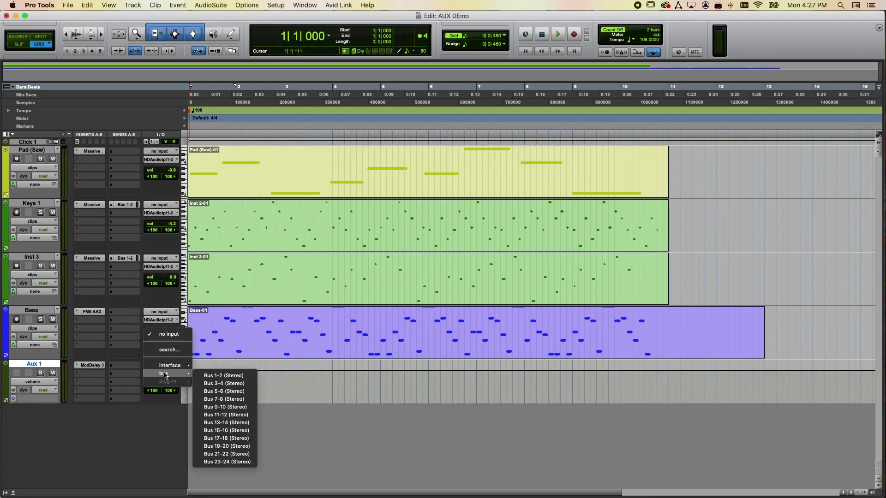
left_click(210, 376)
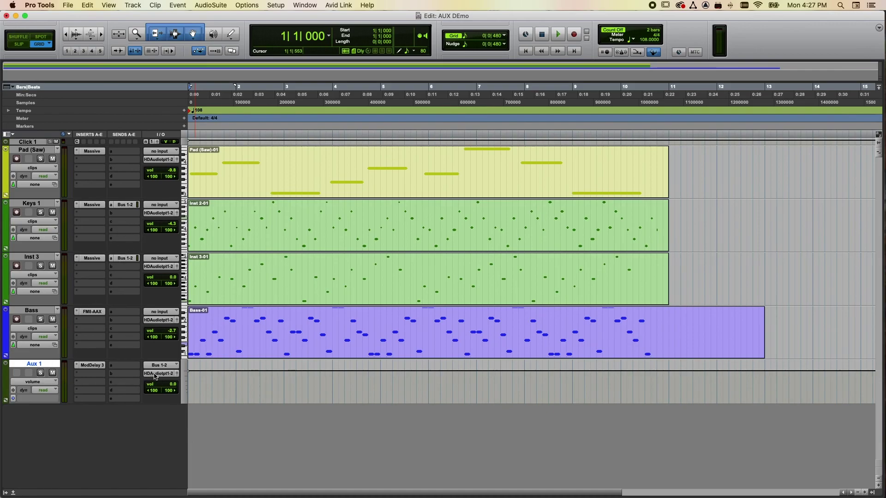
left_click(40, 266)
left_click(40, 212)
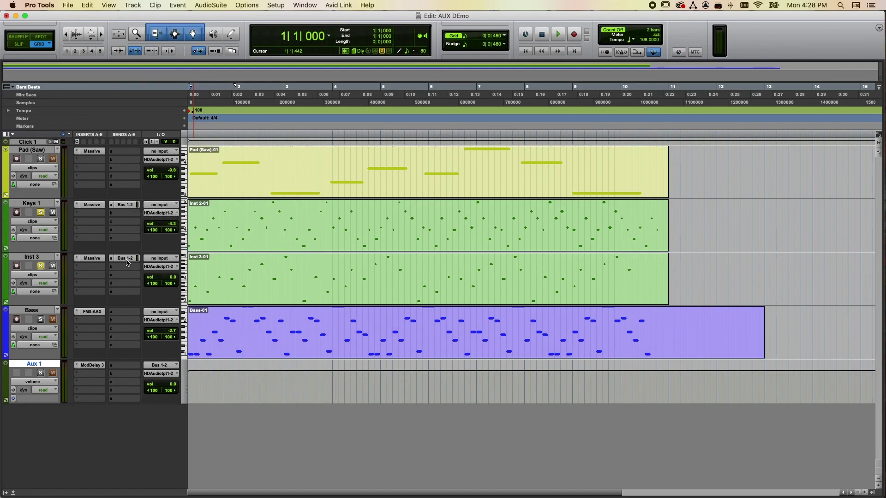
- Check Aux 1's Mod Delay III, solo Aux 1, then play and stop the session
left_click(93, 365)
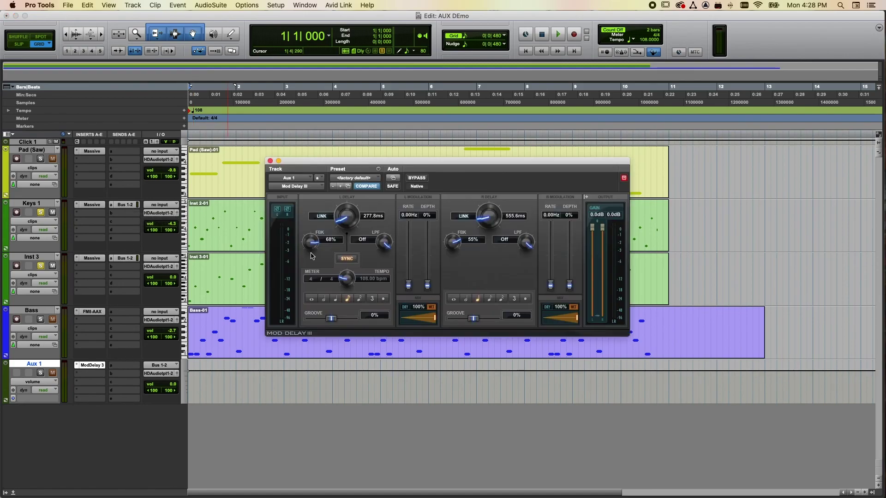
left_click(270, 161)
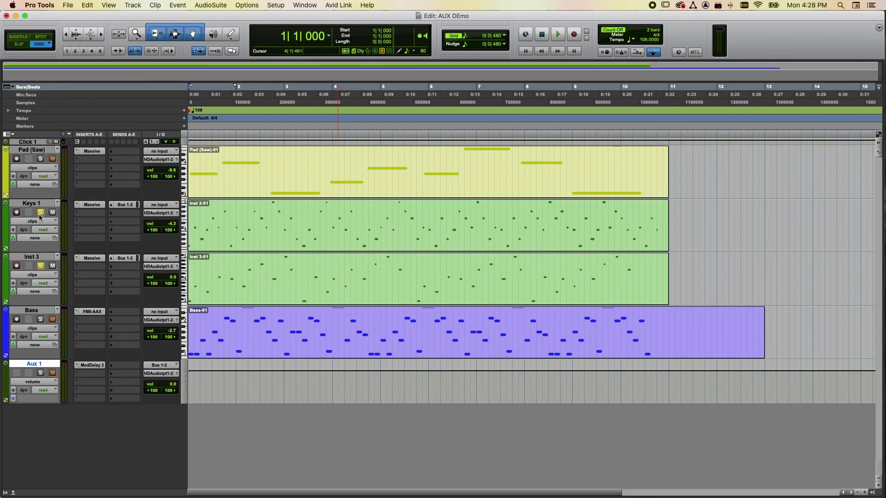
left_click(42, 374)
left_click(559, 36)
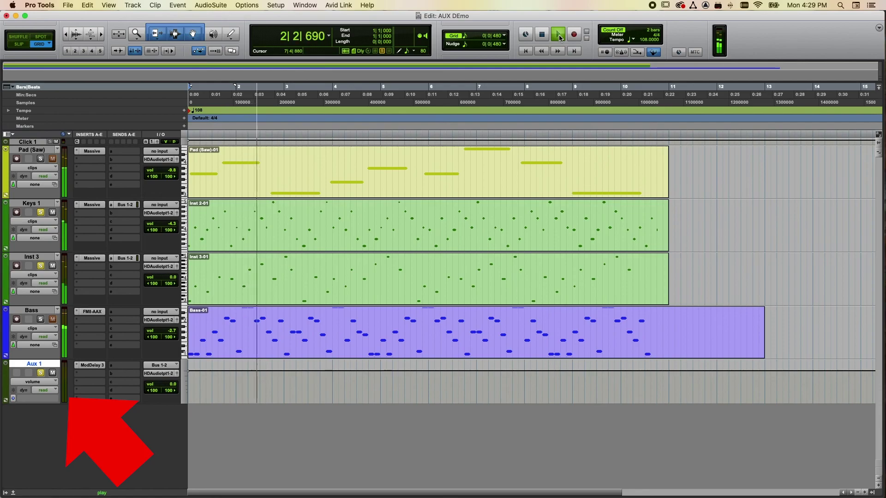
left_click(542, 39)
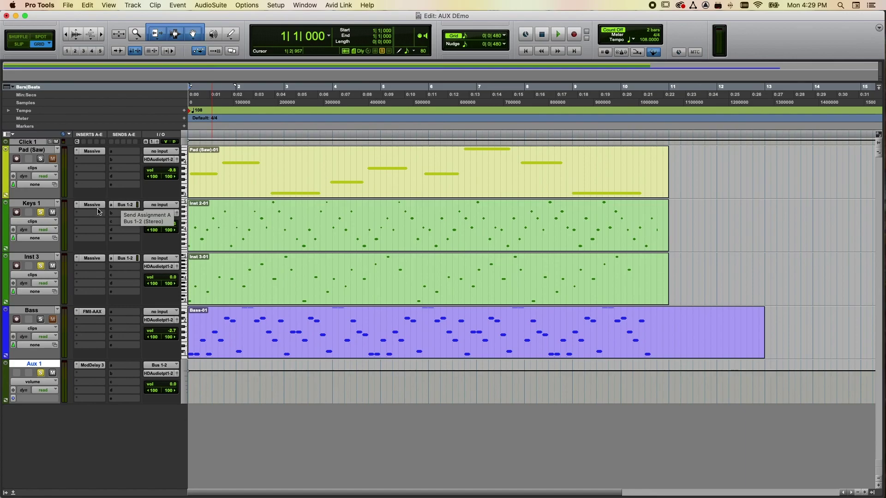
- Show Keys 1's Bus 1-2 send level lane and raise it to -7.2 dB
left_click(45, 224)
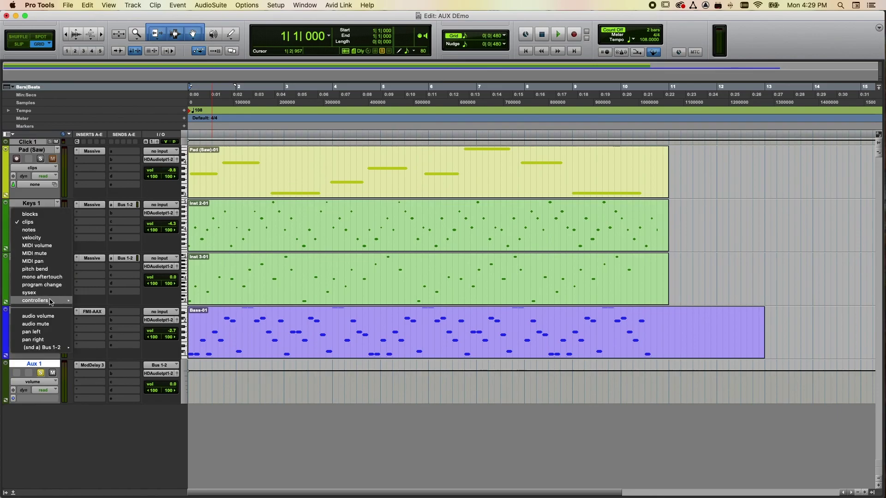
mouse_move(51, 347)
left_click(88, 350)
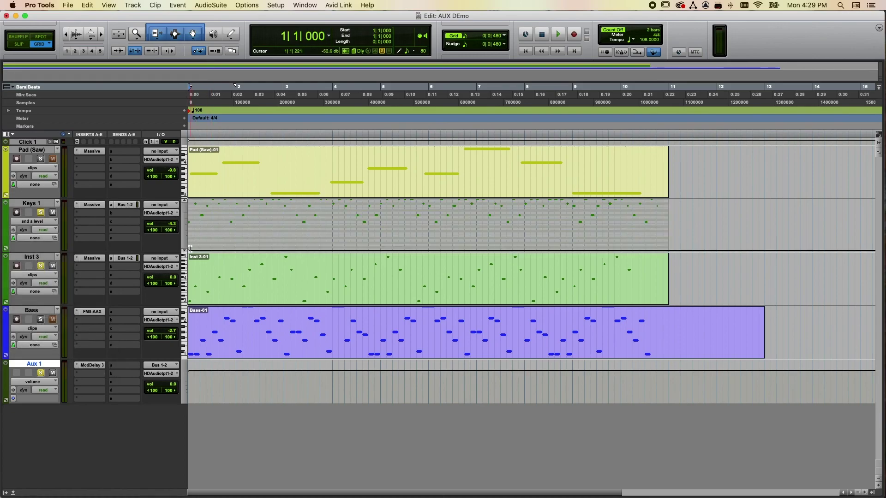
left_click_drag(191, 254, 192, 213)
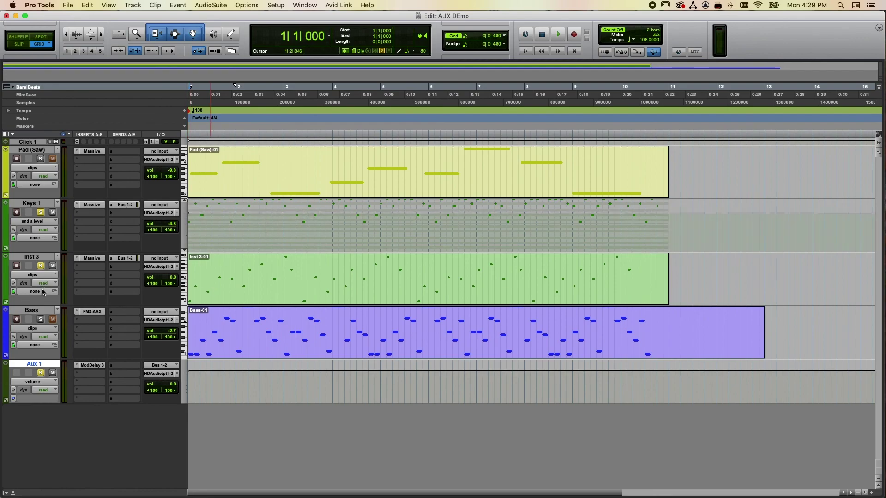
- Raise Inst 3's Bus 1-2 send level to about -3.1 dB and start playback
left_click(40, 275)
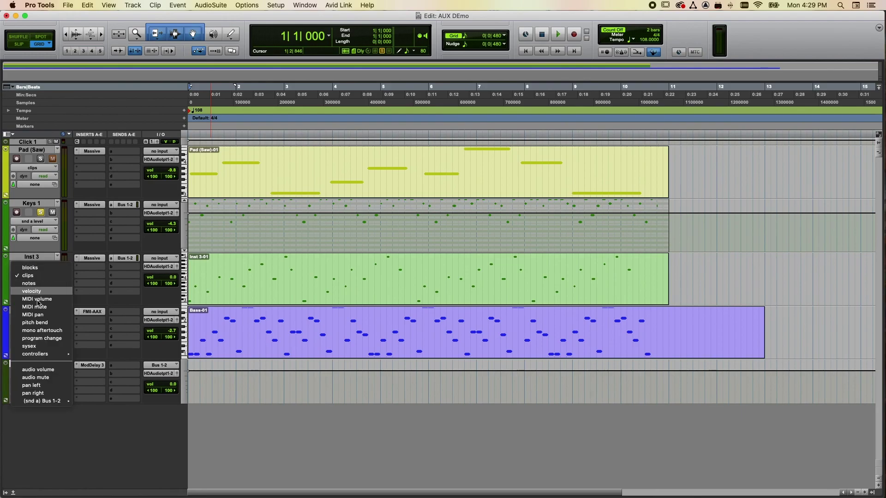
mouse_move(46, 401)
left_click(94, 404)
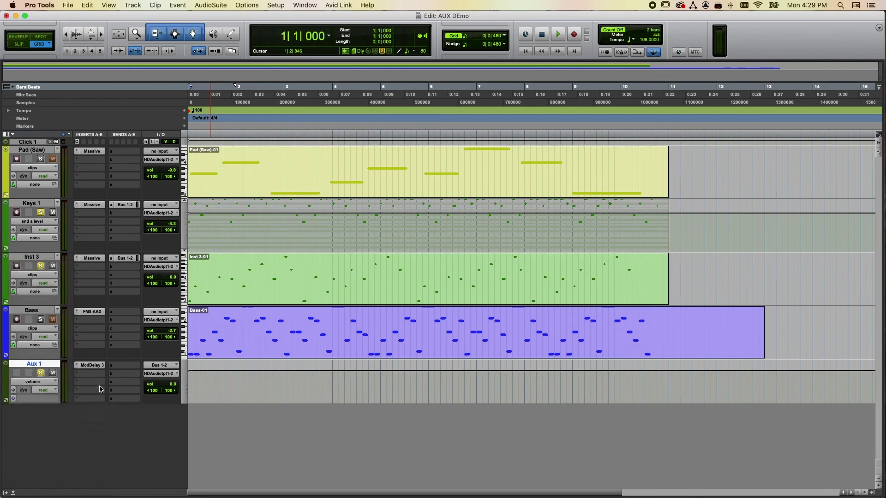
left_click_drag(190, 306, 190, 270)
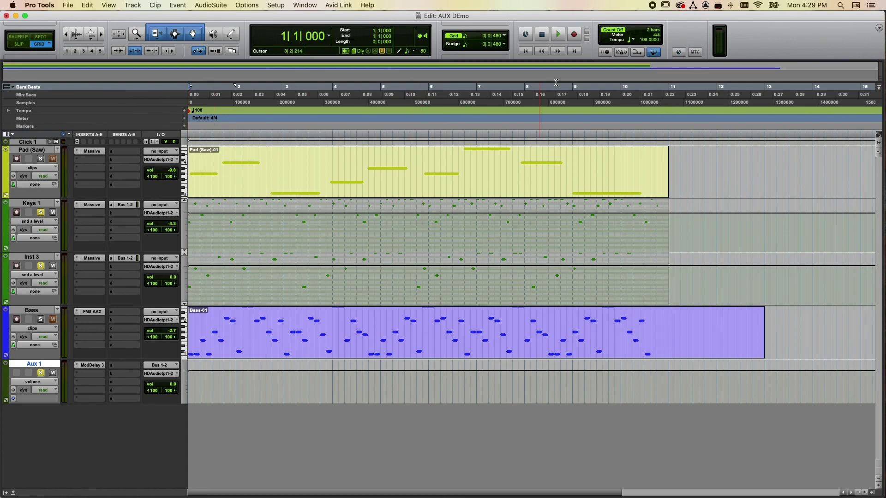
left_click(558, 35)
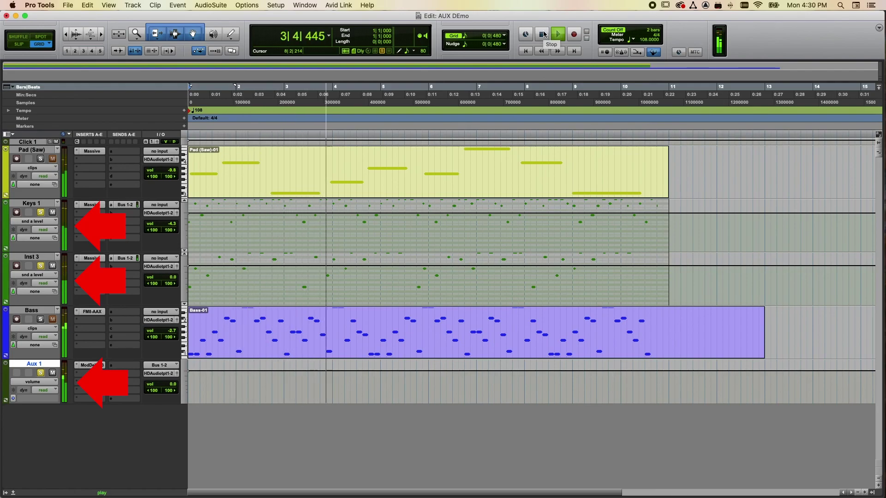
- Solo the Aux 1 delay return during playback, then stop back at 1|1|000
left_click(41, 373)
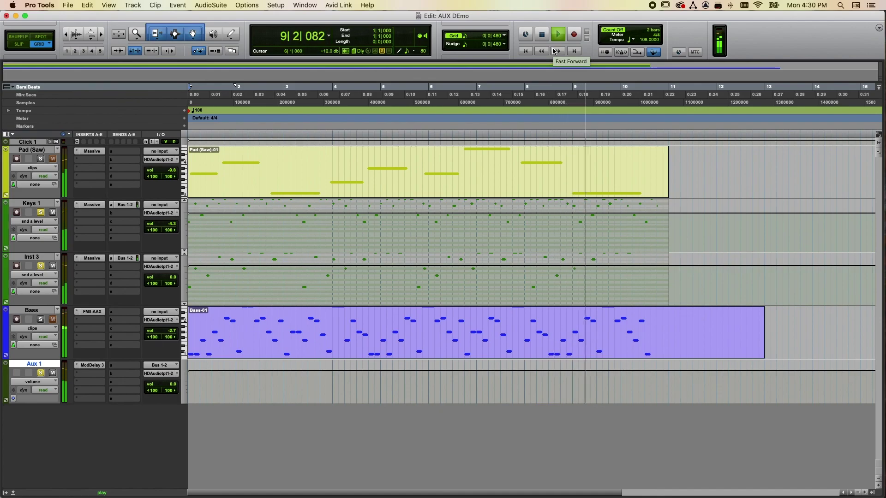
left_click(543, 35)
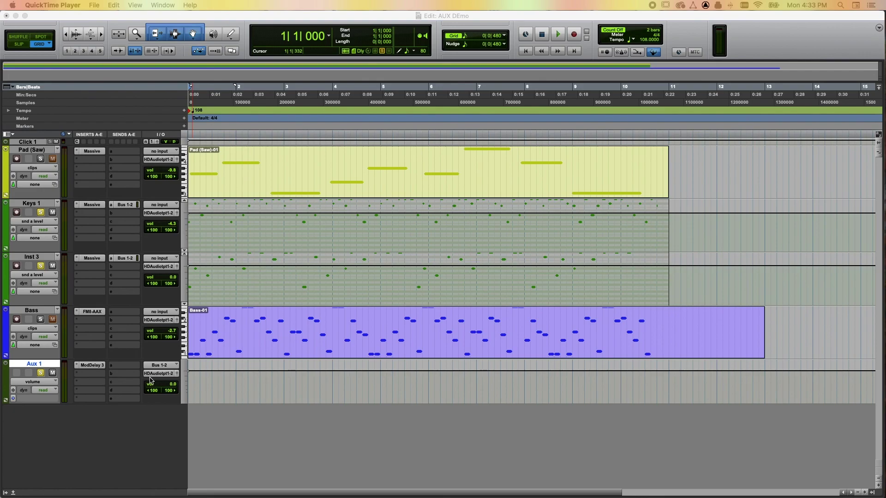
- In Mod Delay III's automation setup on Aux 1, add Master Bypass and Output Left
left_click(41, 382)
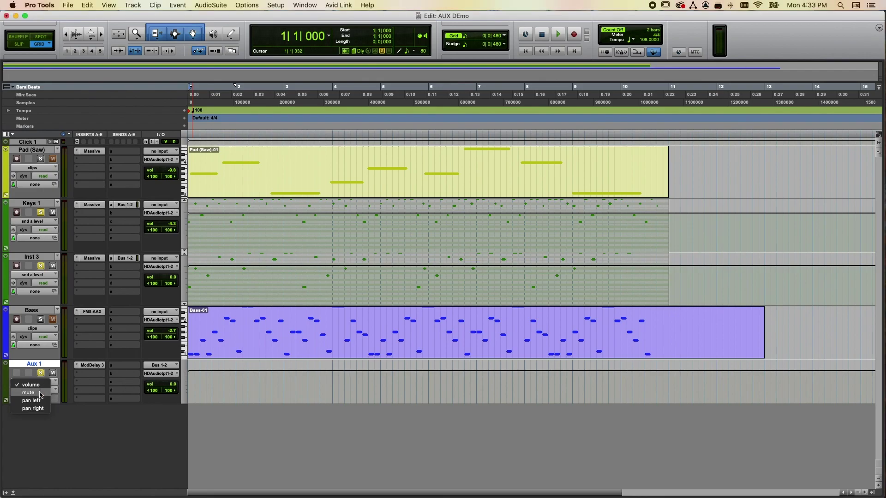
left_click(90, 421)
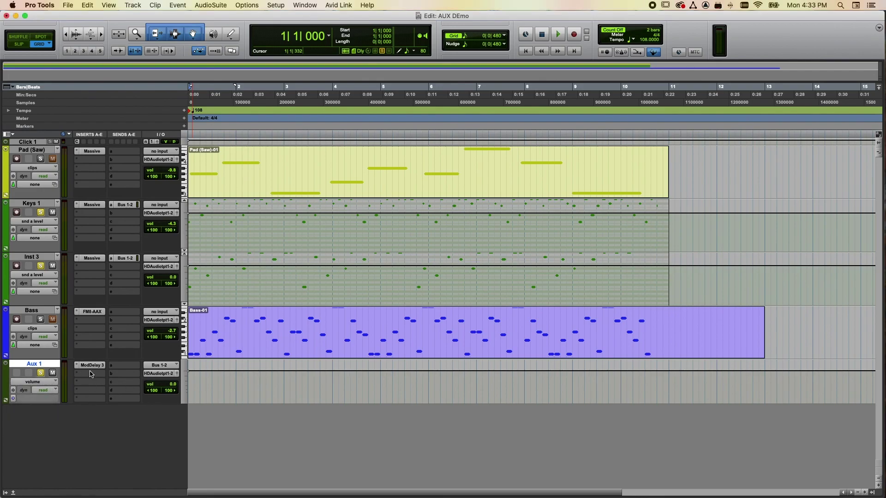
left_click(92, 365)
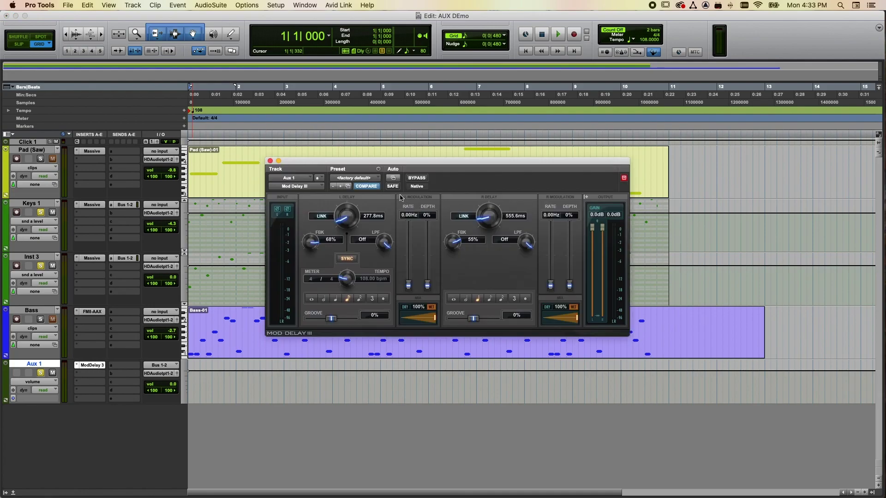
left_click(394, 181)
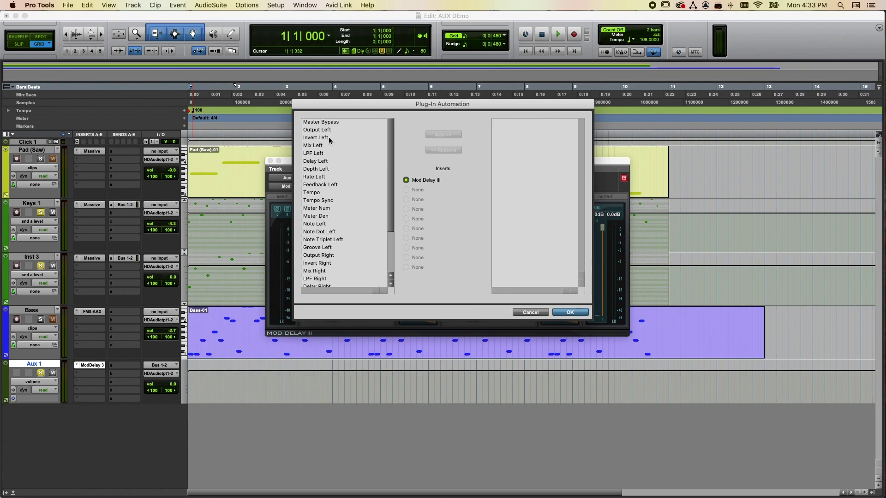
left_click(331, 123)
left_click(432, 135)
left_click(338, 123)
left_click(434, 135)
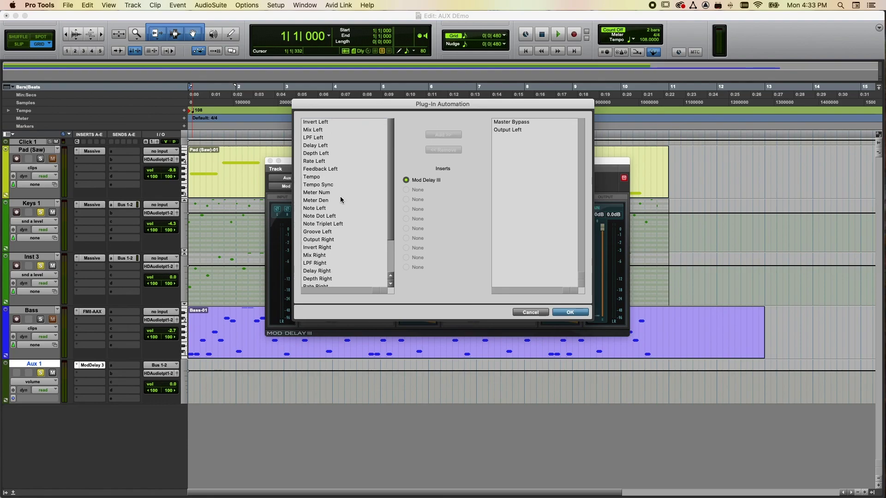
- Add Tempo, Invert Right, Feedback Left and Feedback Right to the automated parameters, then confirm
left_click(325, 178)
left_click(443, 135)
left_click(325, 241)
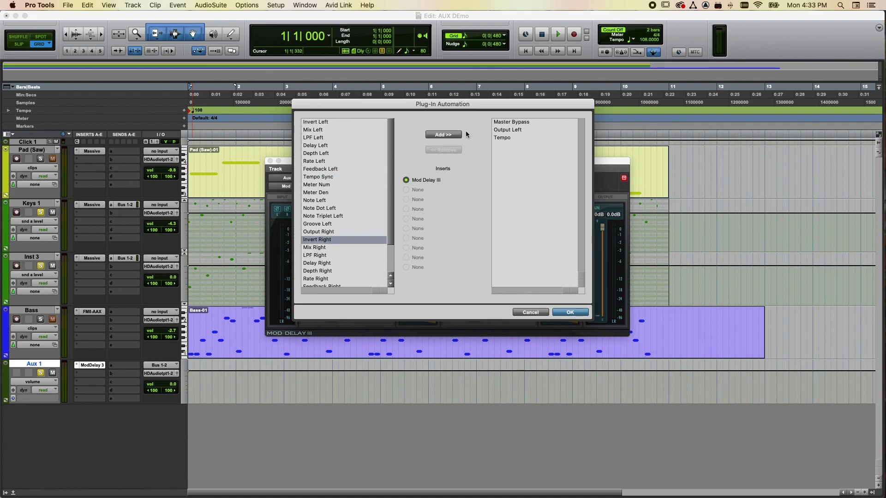
left_click(443, 135)
left_click(332, 171)
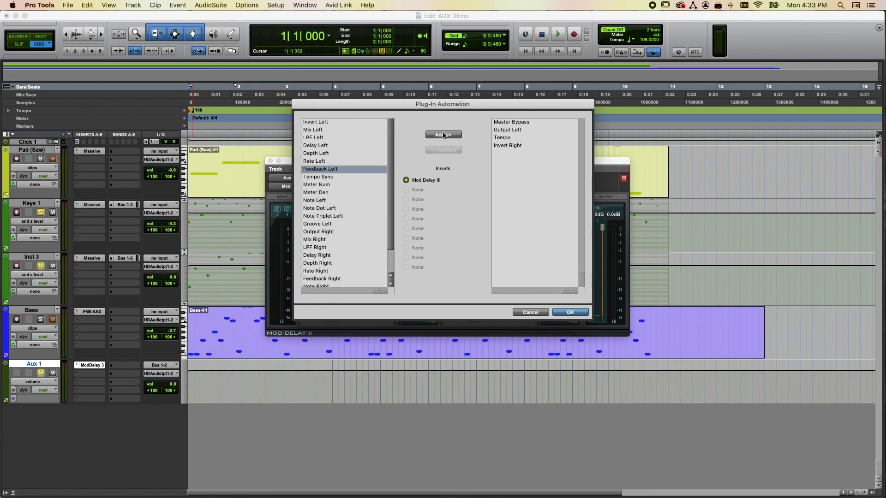
left_click(444, 135)
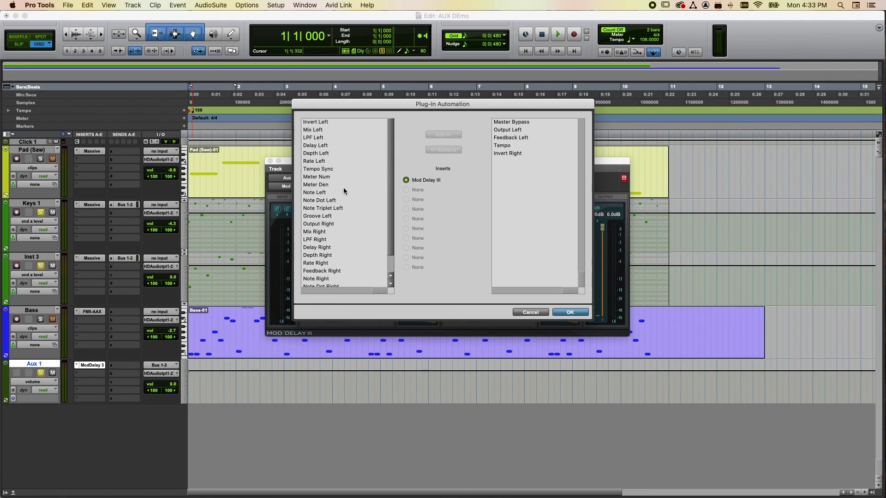
left_click(330, 271)
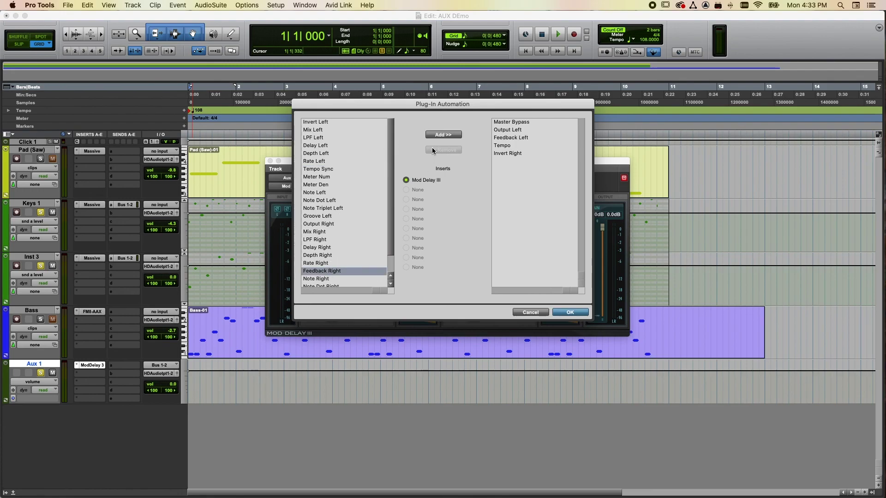
left_click(443, 136)
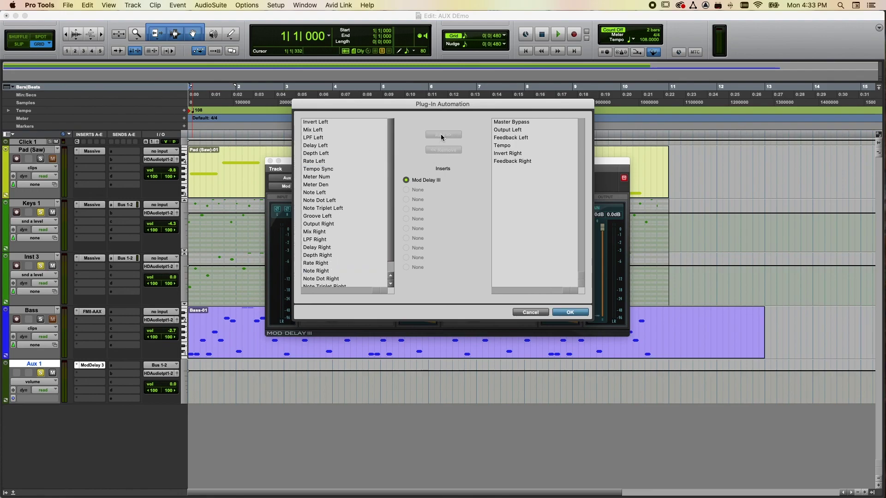
left_click(567, 313)
- Show Aux 1's Mod Delay III Feedback Left lane and draw a ramp from -37% to 66%
left_click(270, 160)
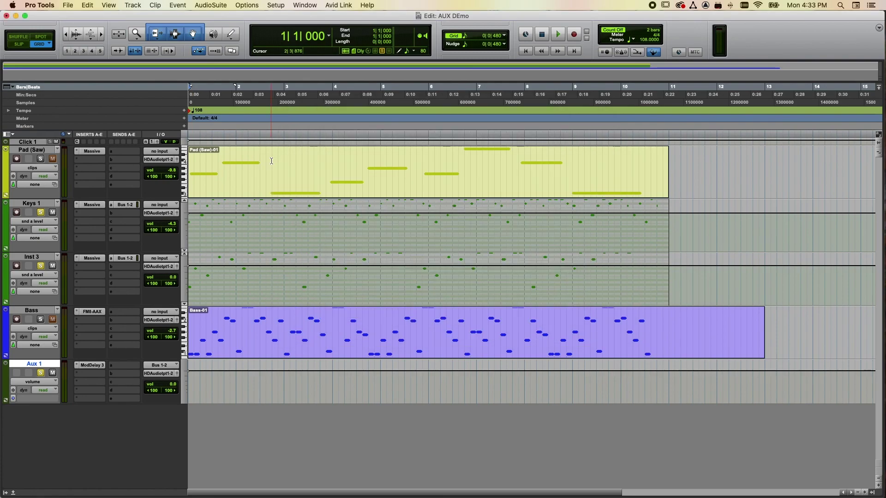
left_click(45, 387)
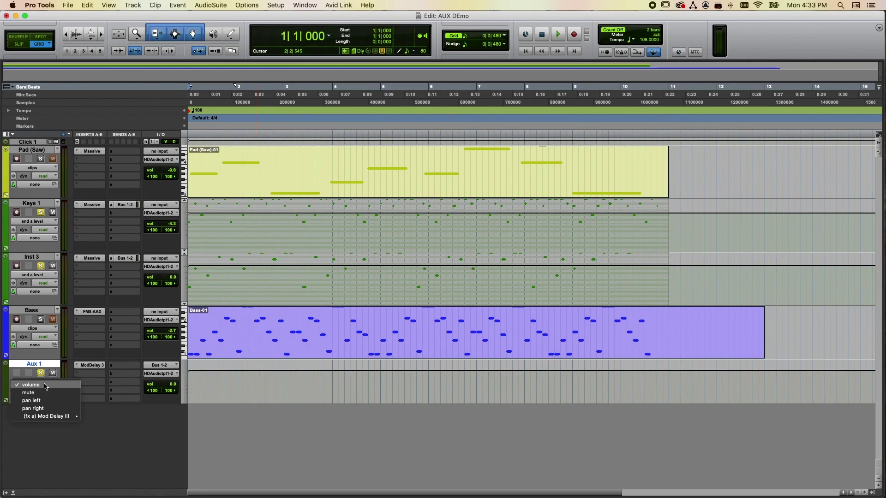
mouse_move(46, 419)
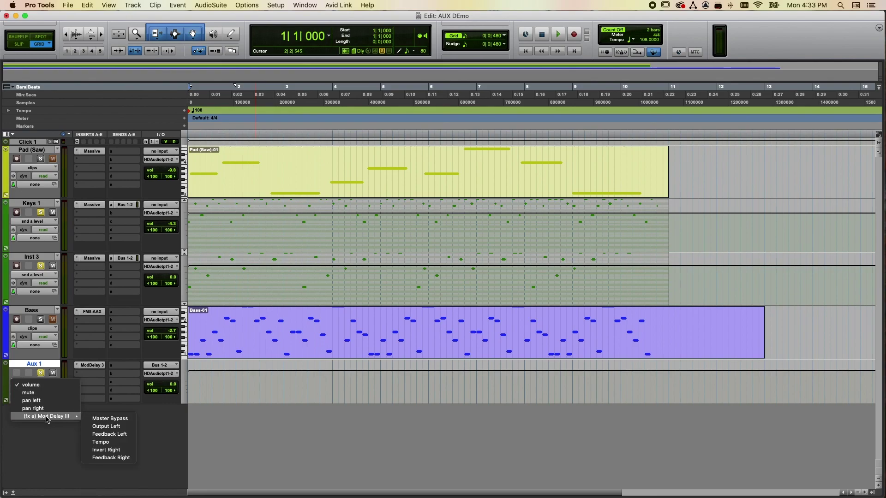
left_click(119, 439)
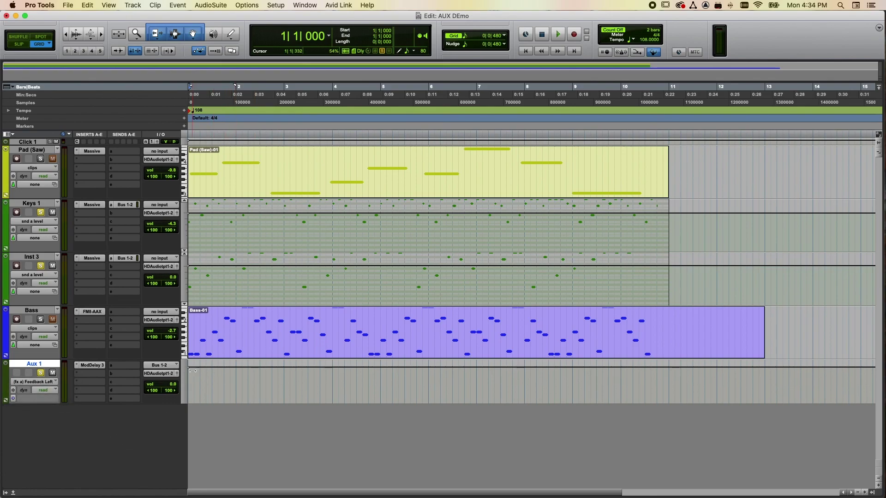
left_click_drag(252, 368, 252, 389)
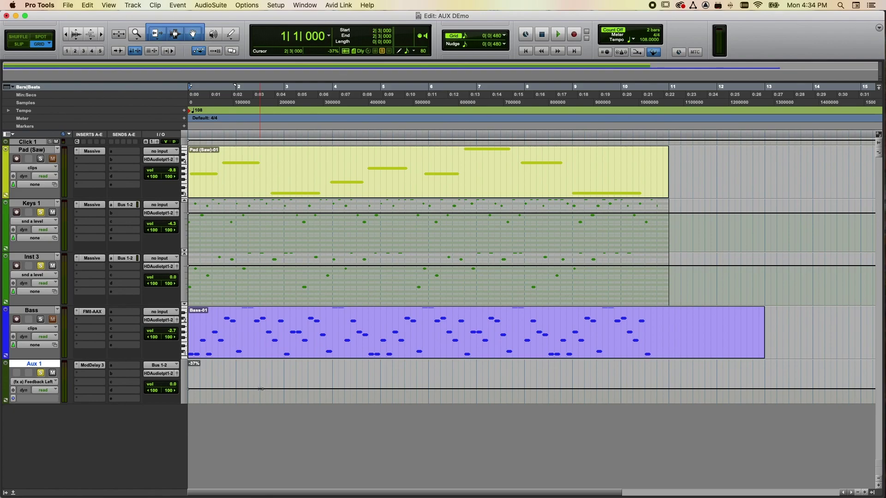
left_click_drag(263, 389, 260, 367)
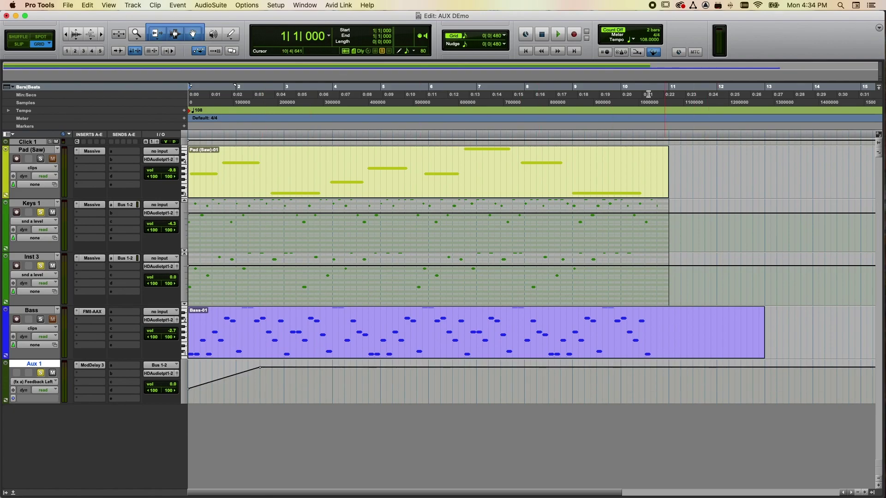
left_click(91, 366)
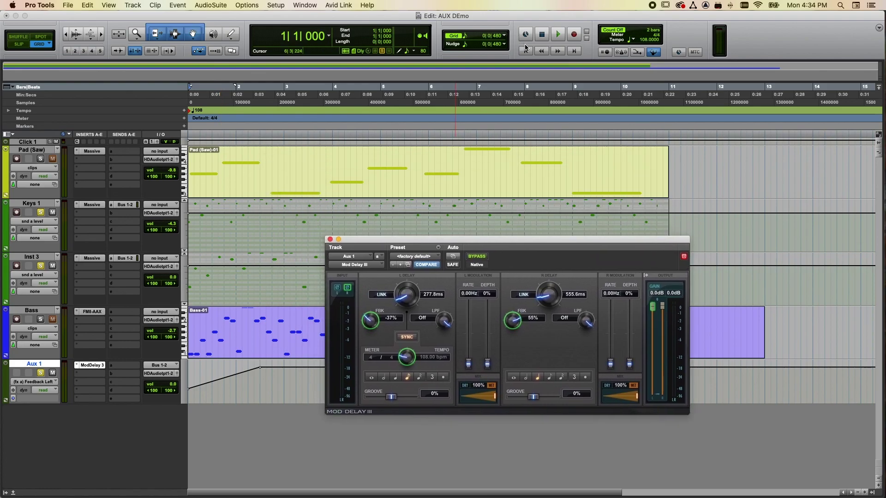
left_click(558, 35)
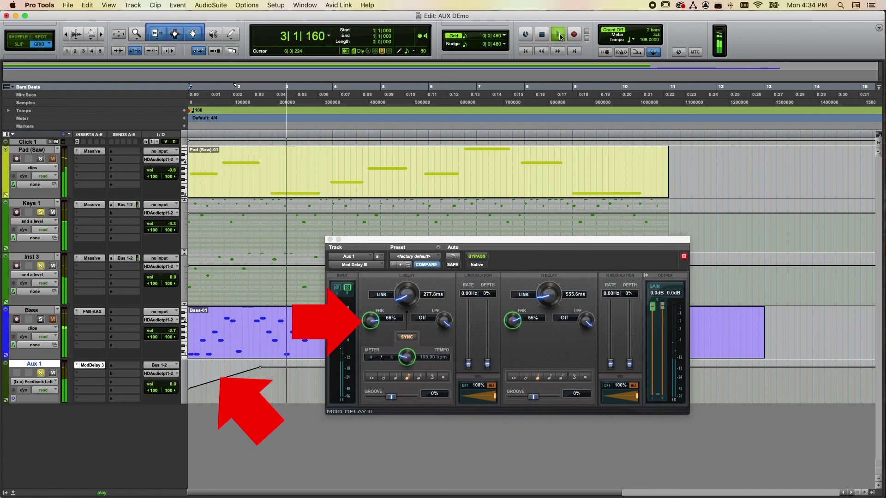
left_click(559, 36)
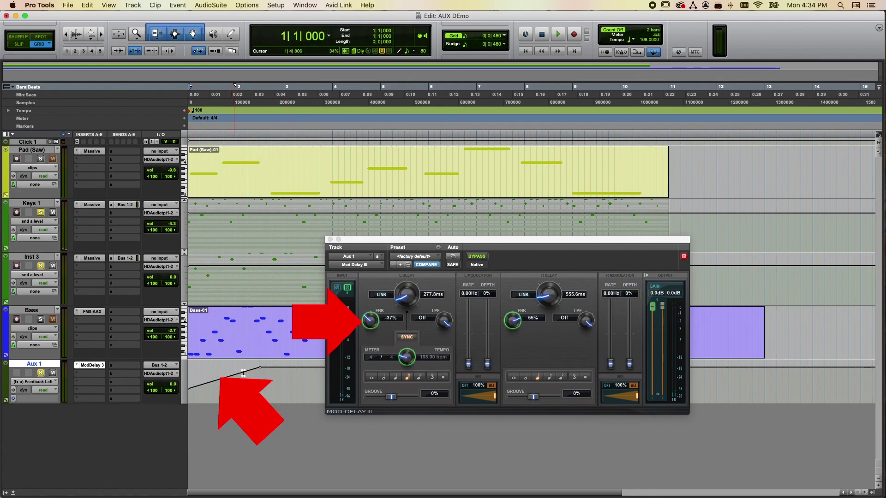
left_click(185, 392)
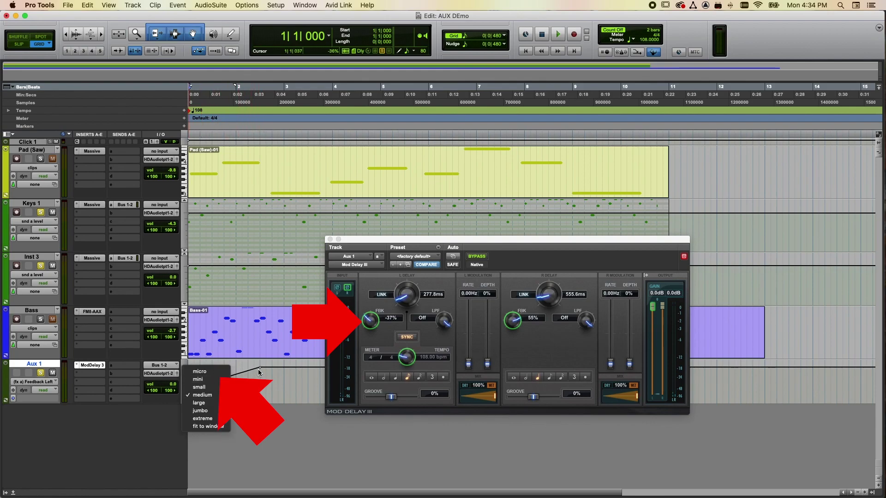
left_click(199, 395)
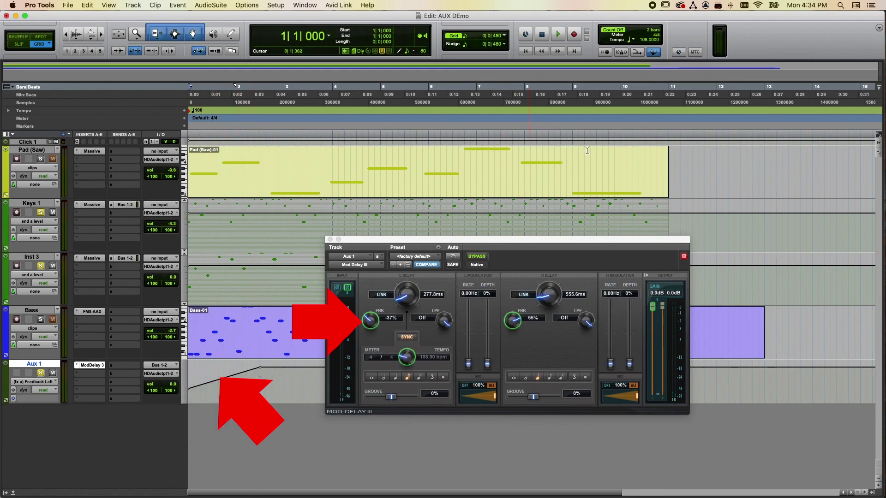
left_click(558, 35)
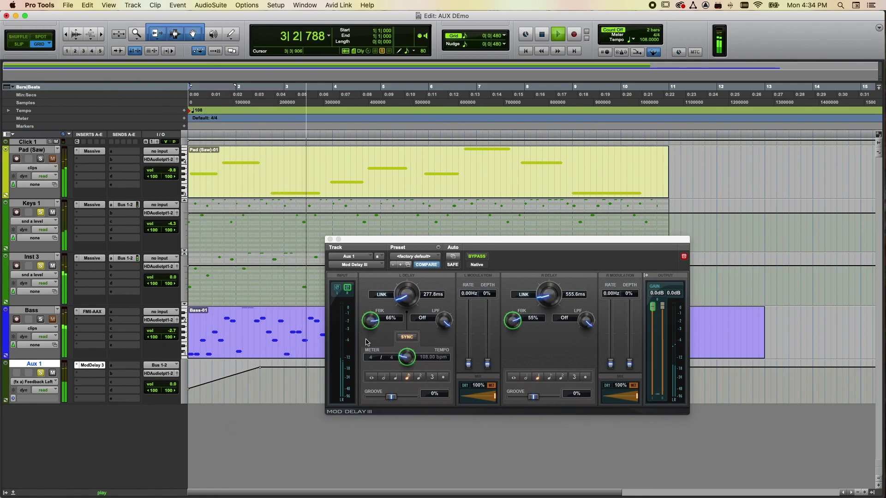
key("space")
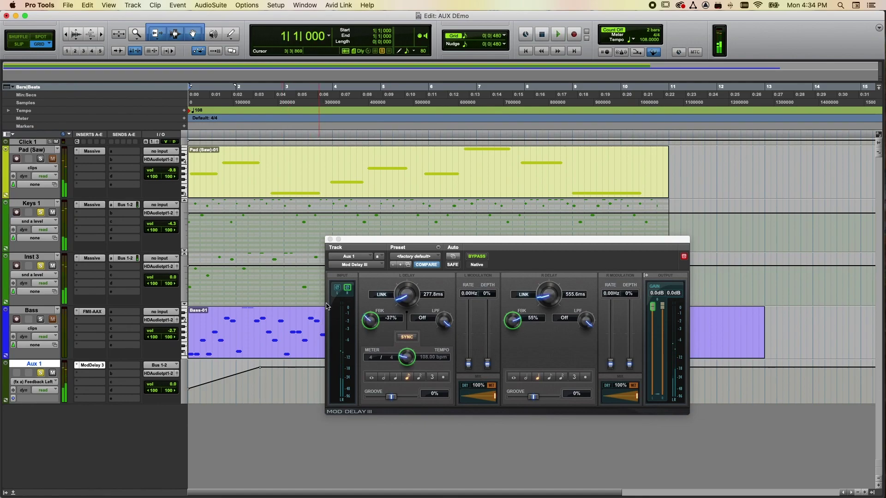
left_click(330, 239)
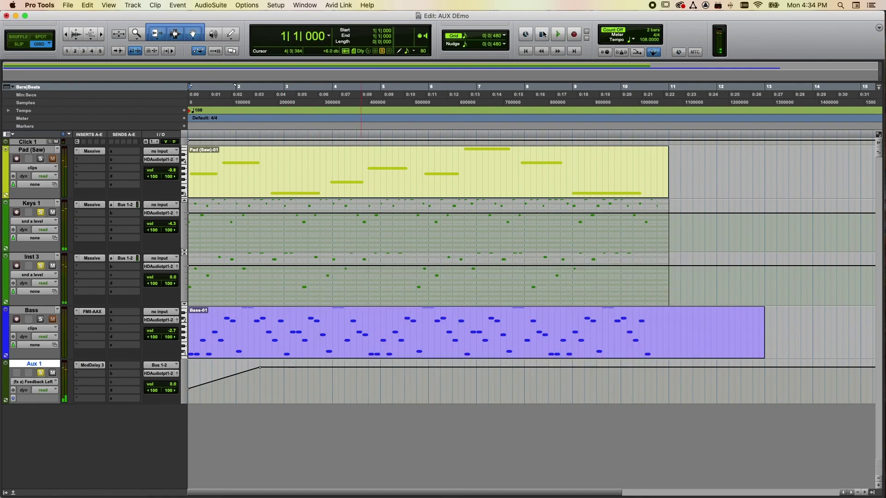